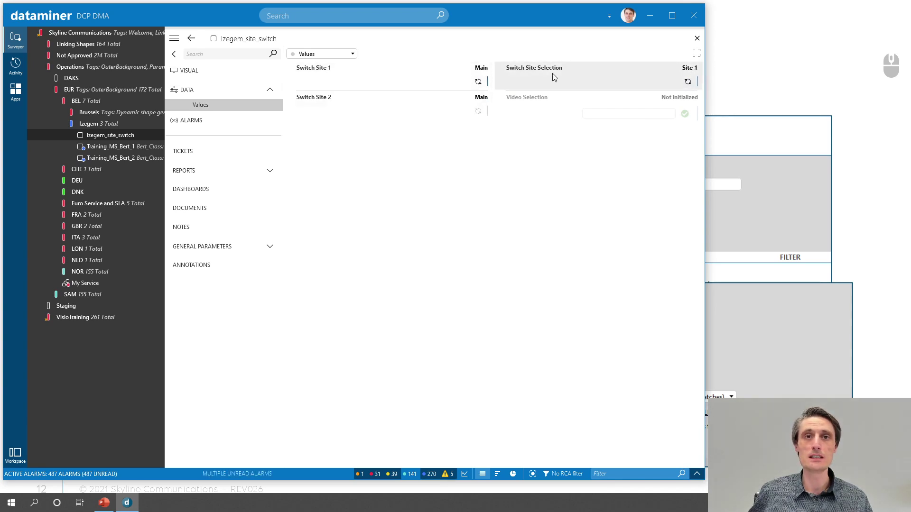
Start a new service in the Izegem view, name it Business TV, and review its advanced options.
mouse_move(548, 73)
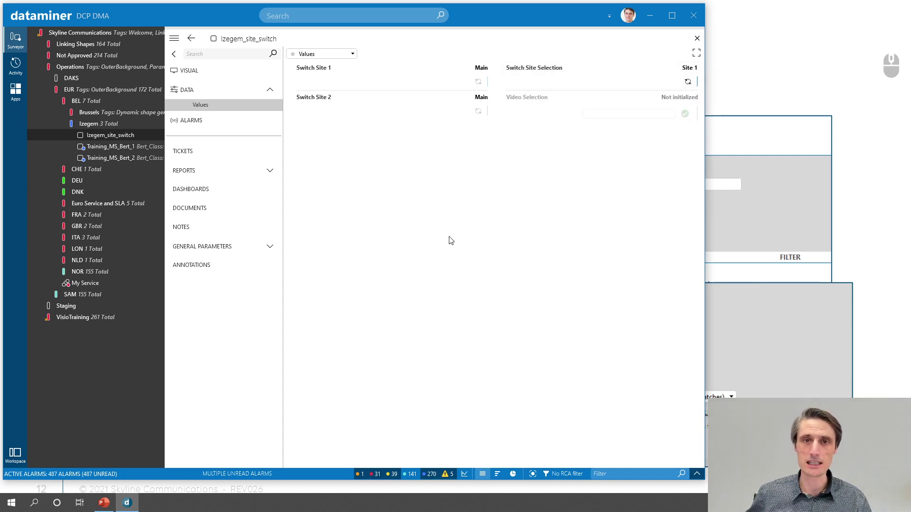
right_click(93, 124)
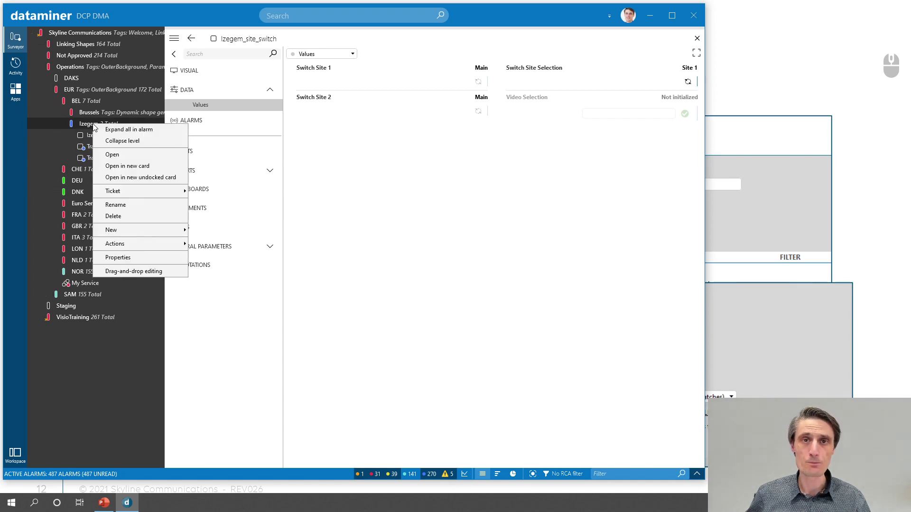
mouse_move(130, 234)
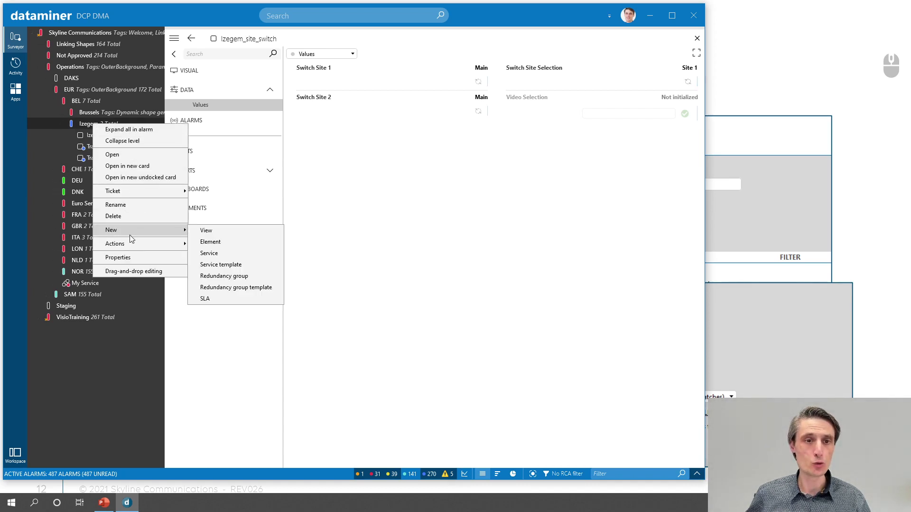
click(216, 255)
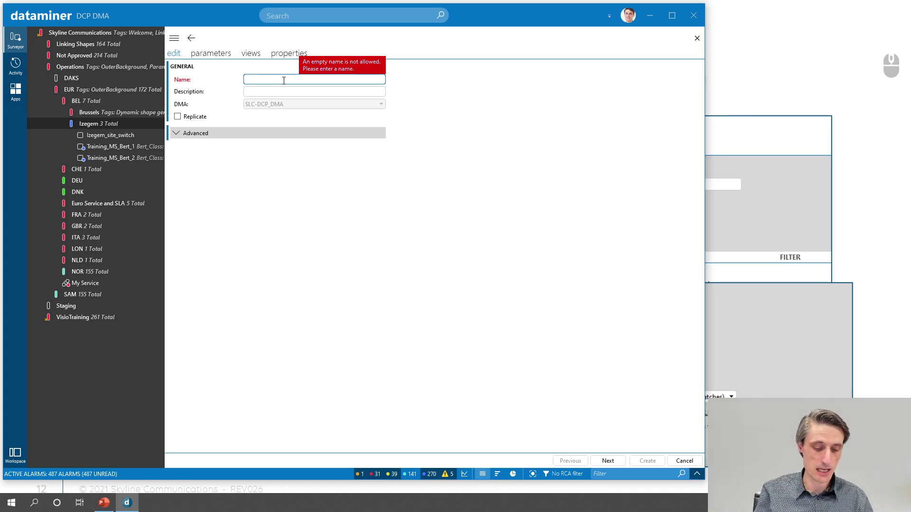
text(Busine)
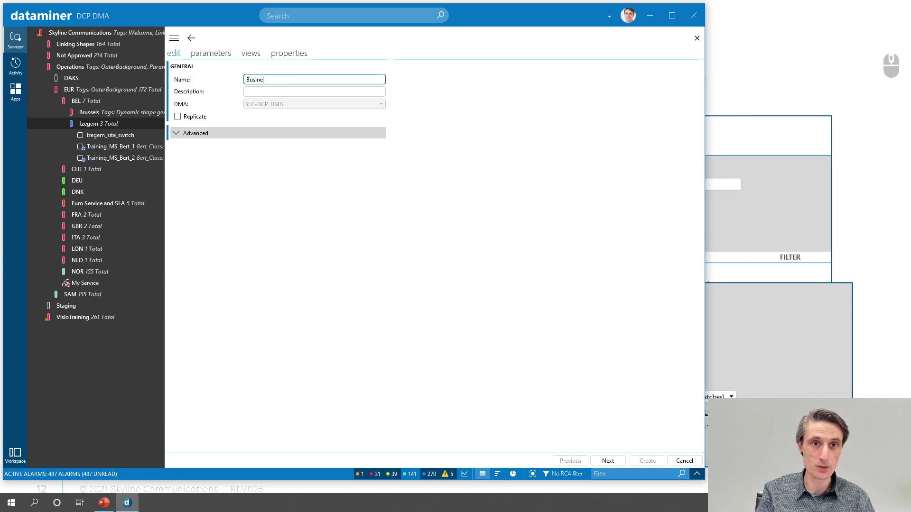
text(ss TV)
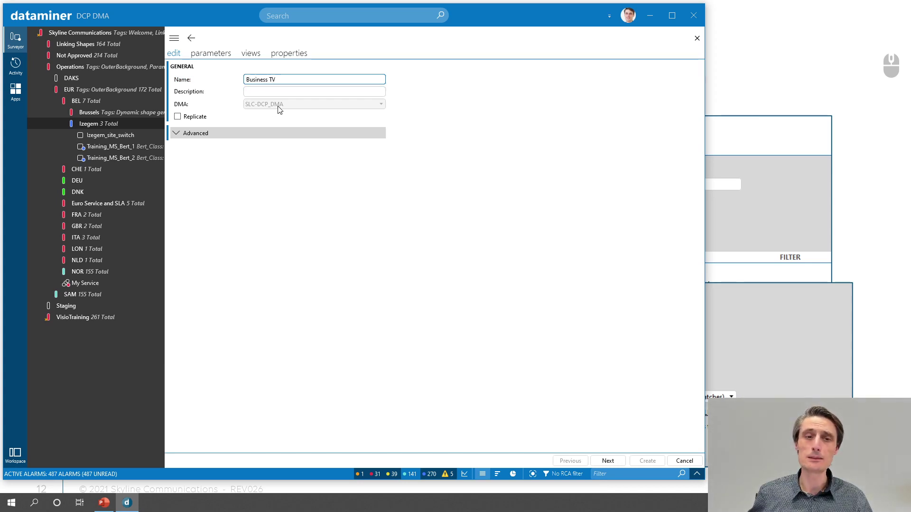
click(195, 134)
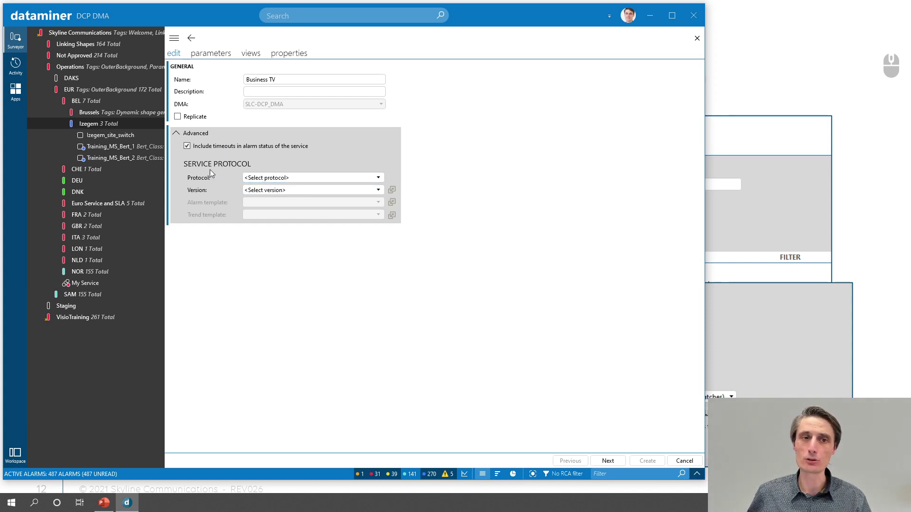
click(196, 135)
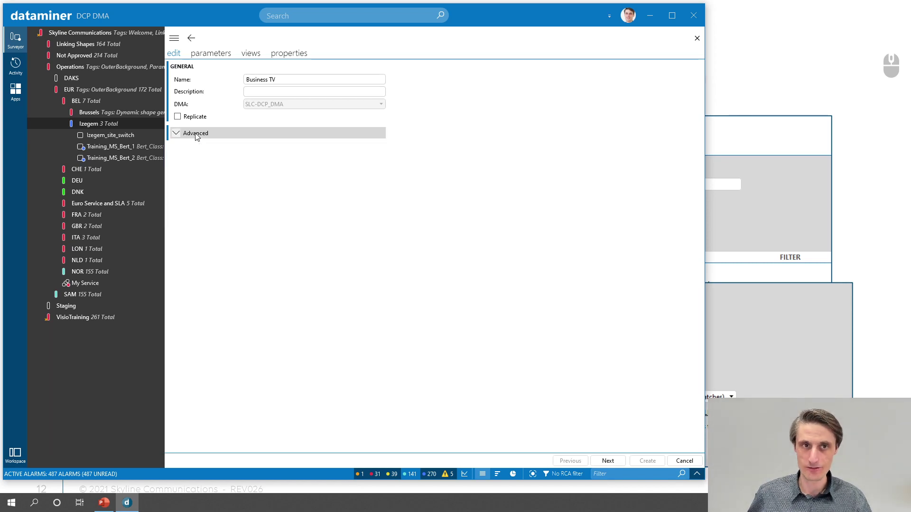
Add the elements PARI_IRD_001 and PARI_IRD_002 to the Business TV service, filtering the element list by "par".
click(210, 54)
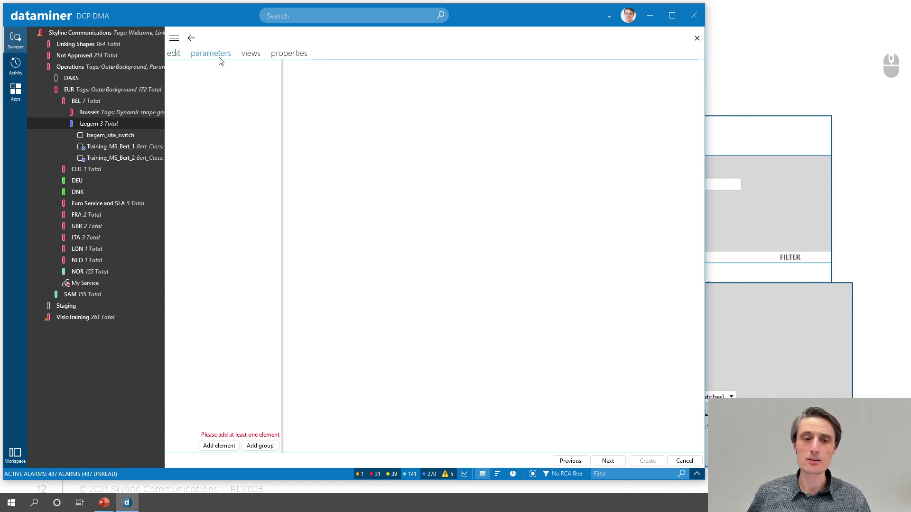
click(229, 447)
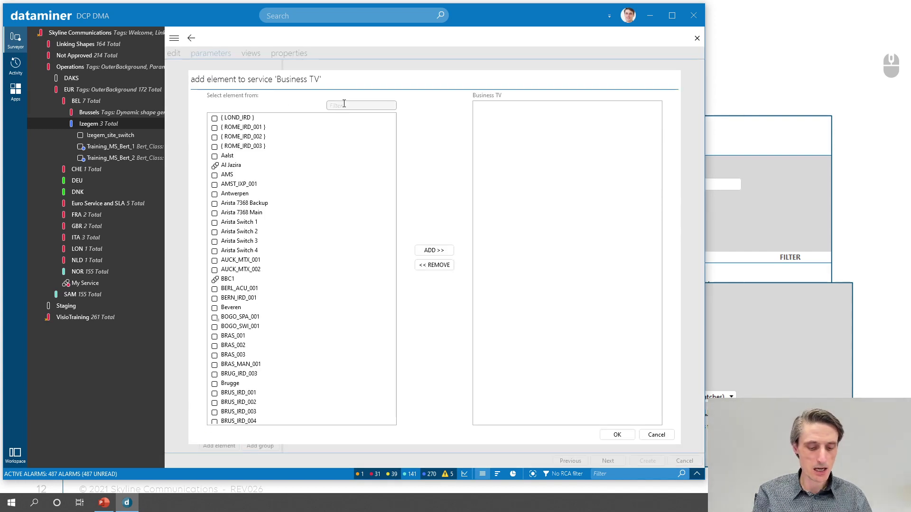
text(p)
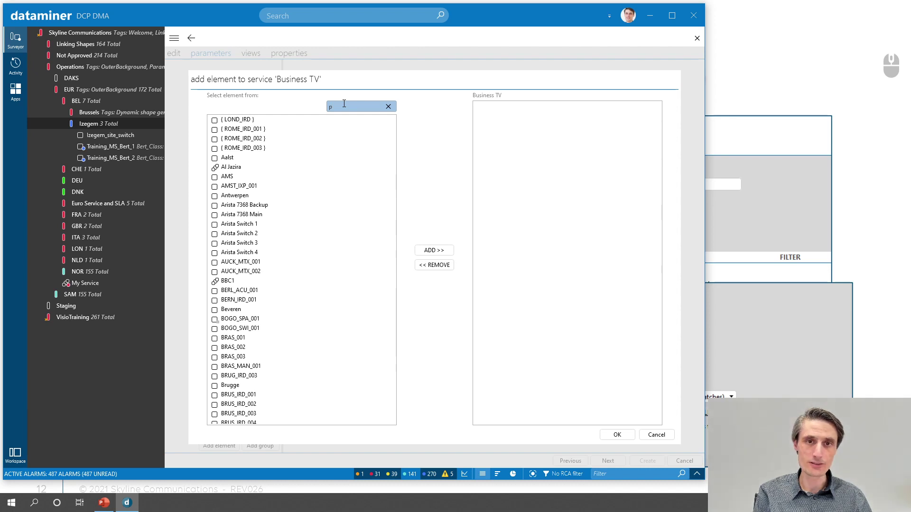
text(ar)
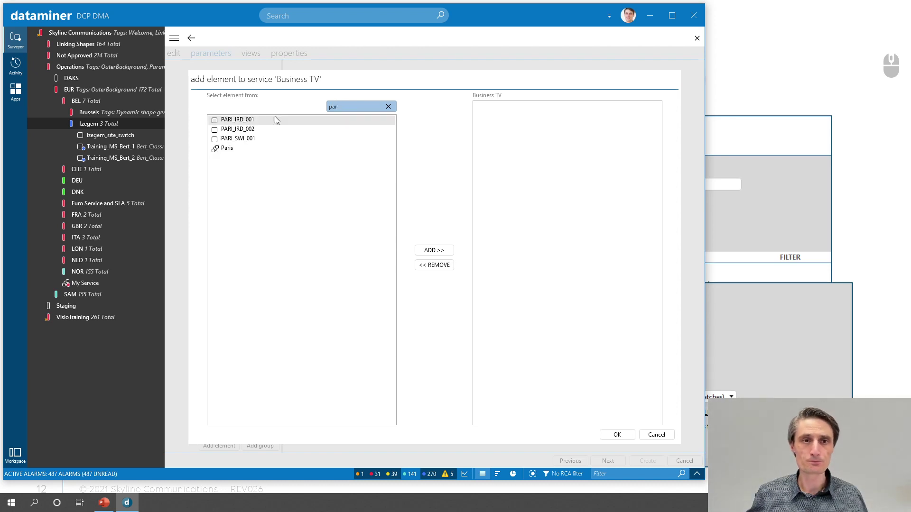
double_click(250, 121)
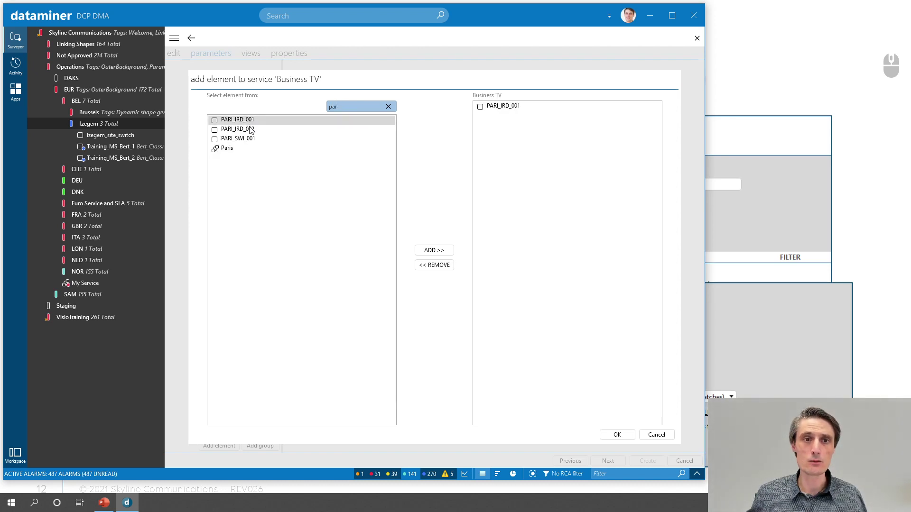
double_click(250, 131)
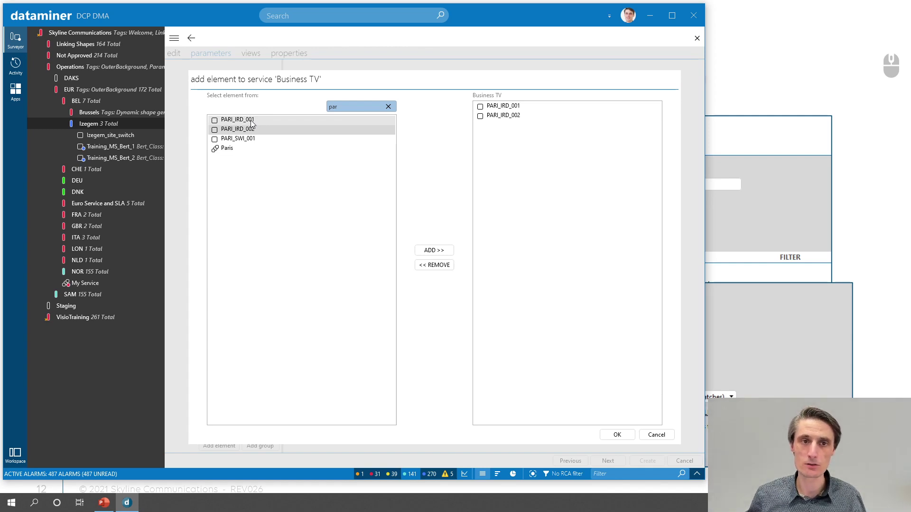
drag(251, 121, 522, 112)
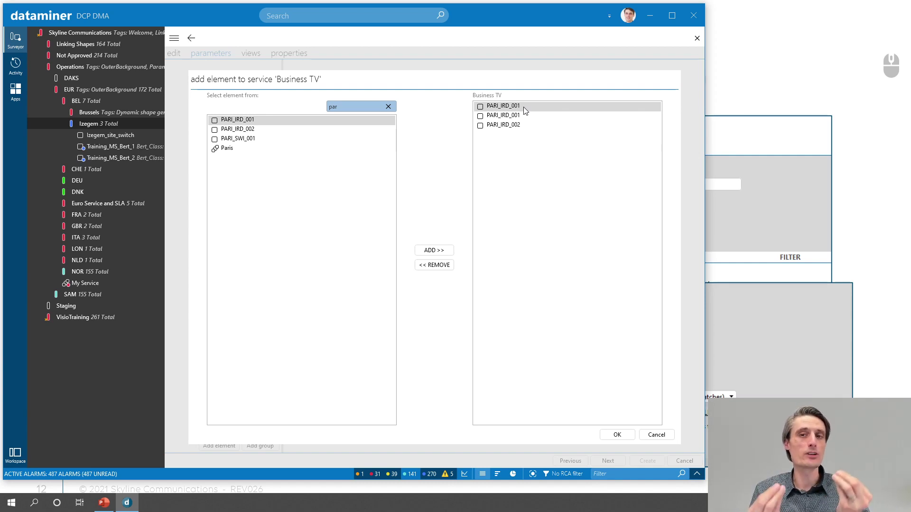
click(434, 267)
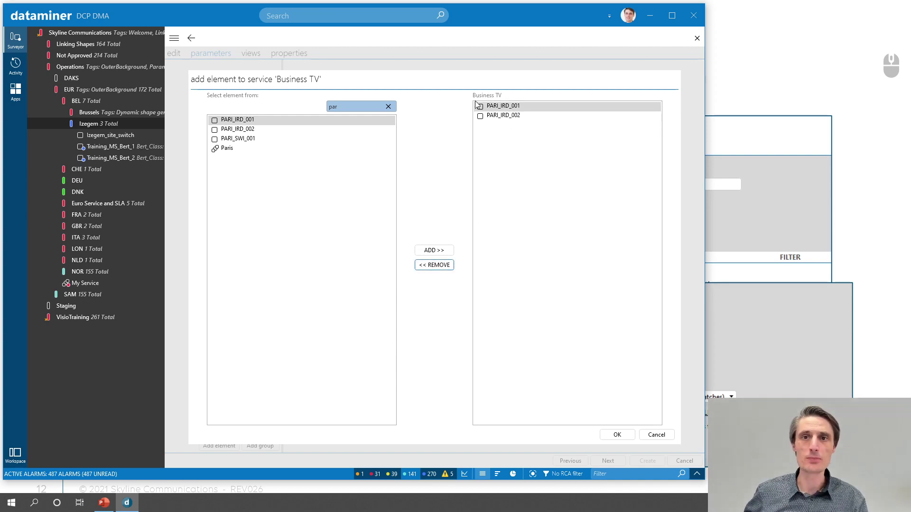
click(626, 437)
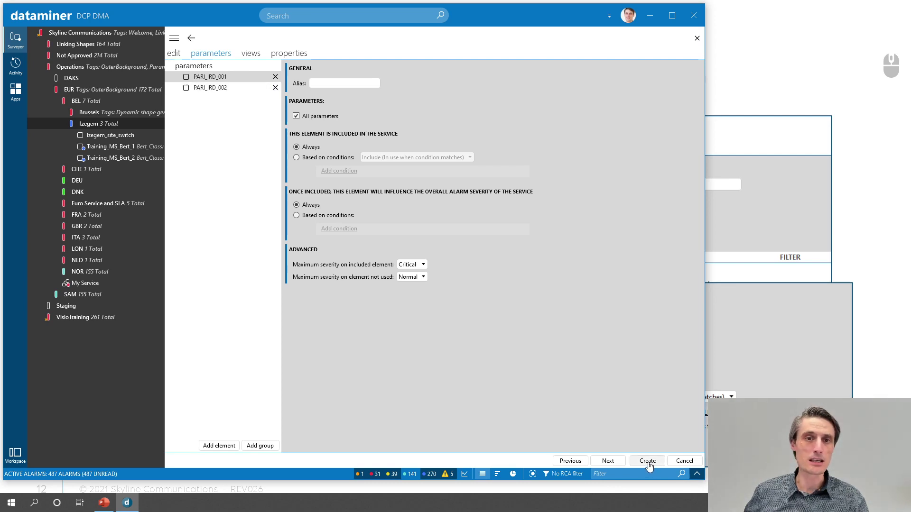
Check the service's view assignment and properties, create the service, and expand Business TV in the tree.
click(249, 53)
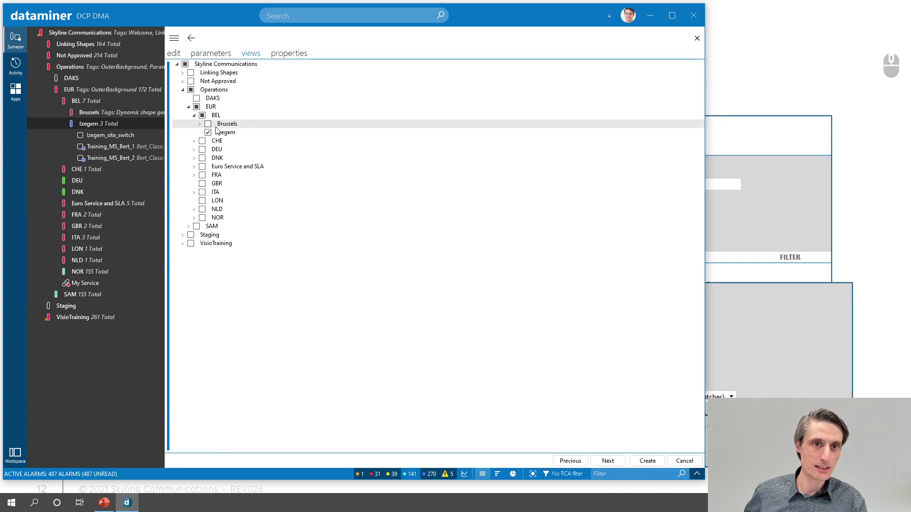
click(285, 55)
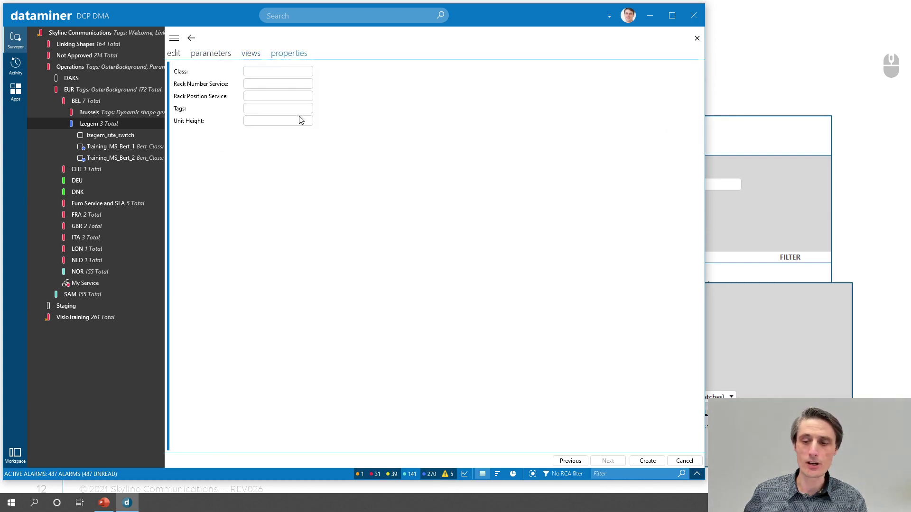
click(646, 460)
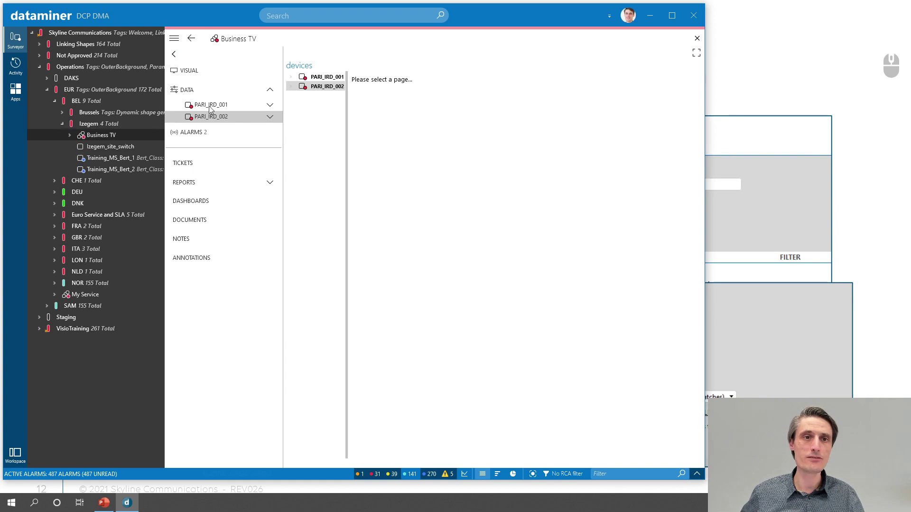
click(210, 106)
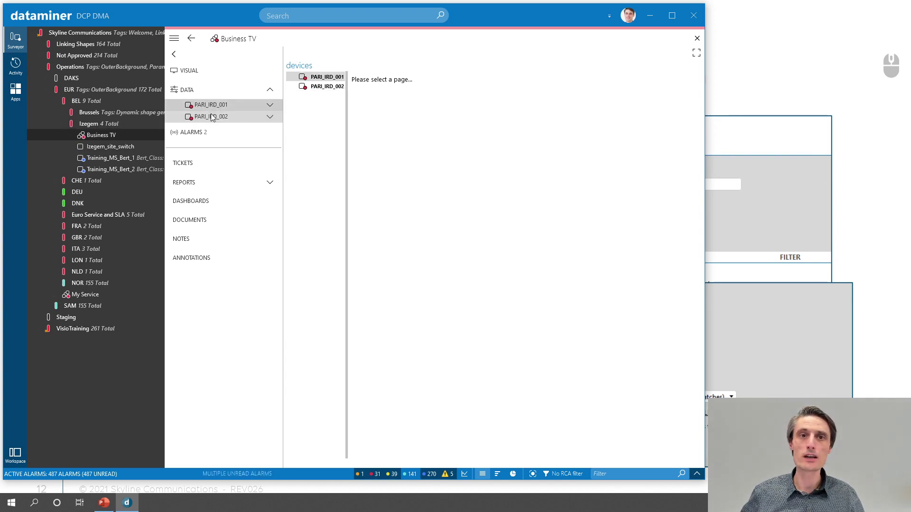
click(69, 135)
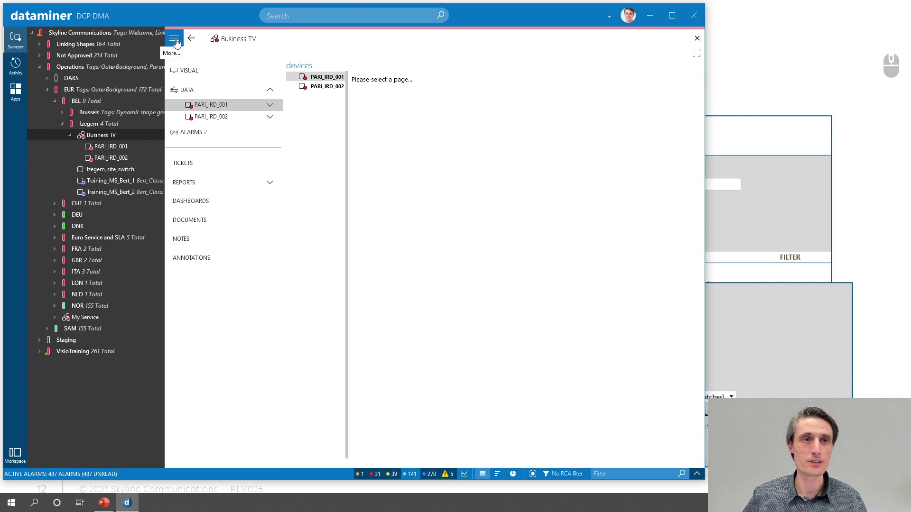
Open the Business TV service for editing and add a group named PARIS to its parameters.
click(174, 39)
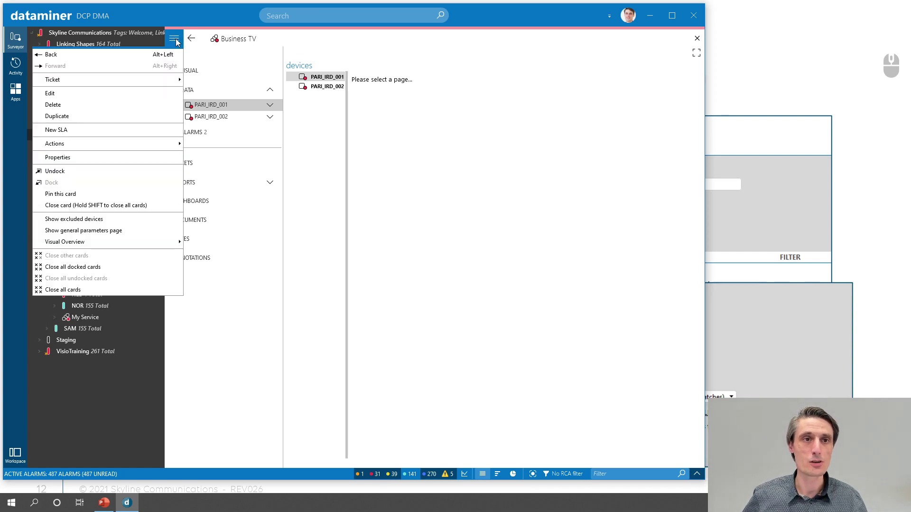
click(118, 93)
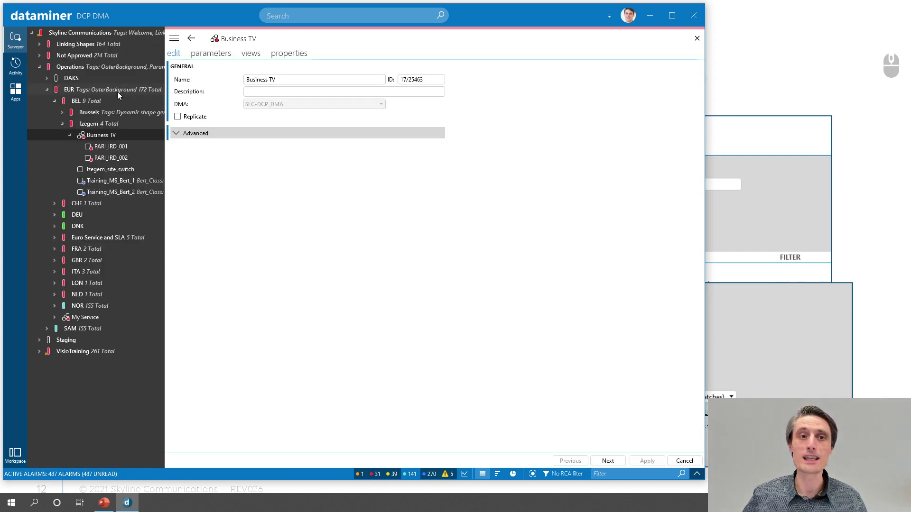
click(201, 54)
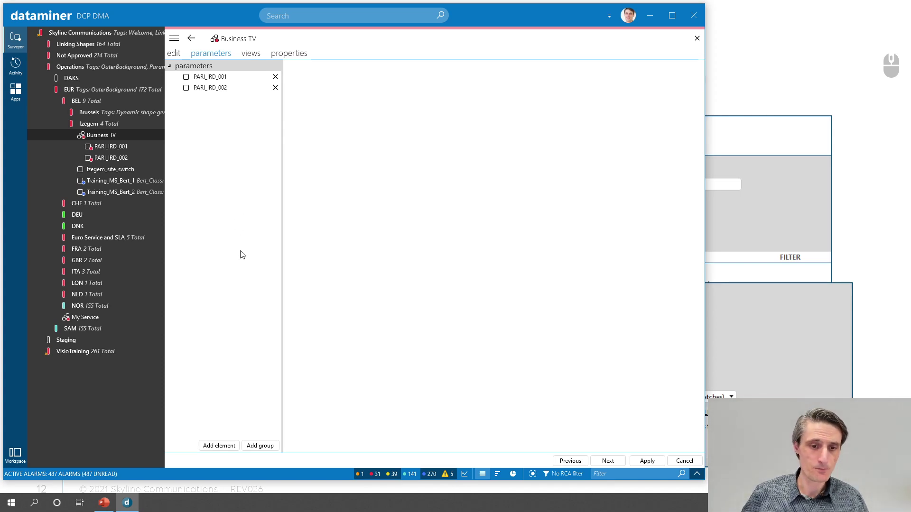
click(266, 446)
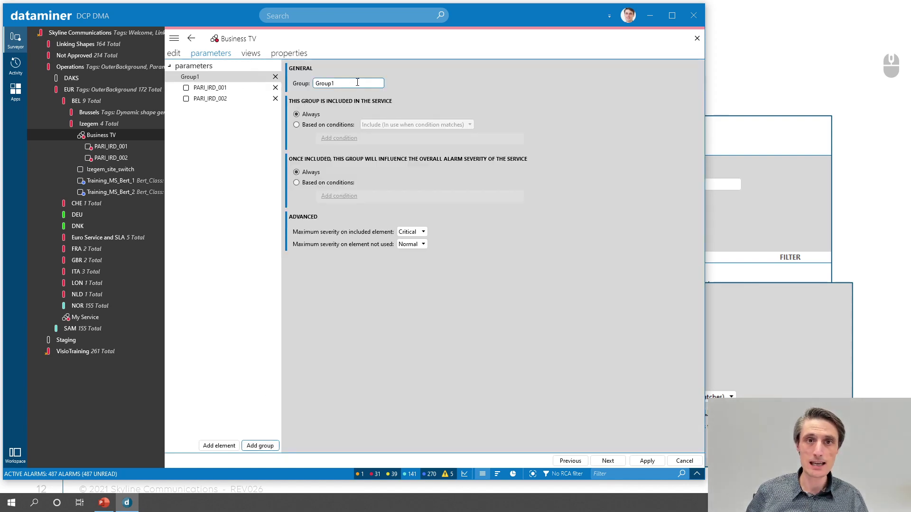
drag(335, 84, 294, 85)
text(PARIS)
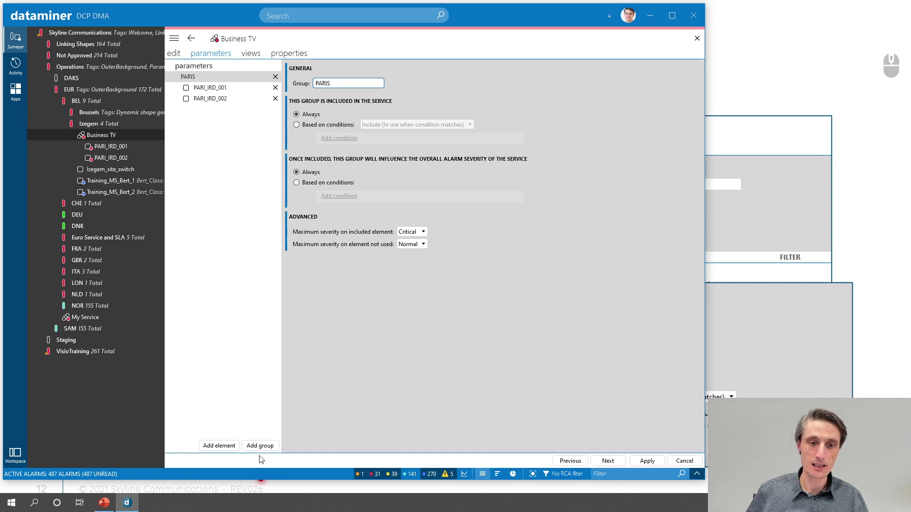
Add a second group named BRUSSELS at the parameters root of the service.
click(219, 371)
click(193, 67)
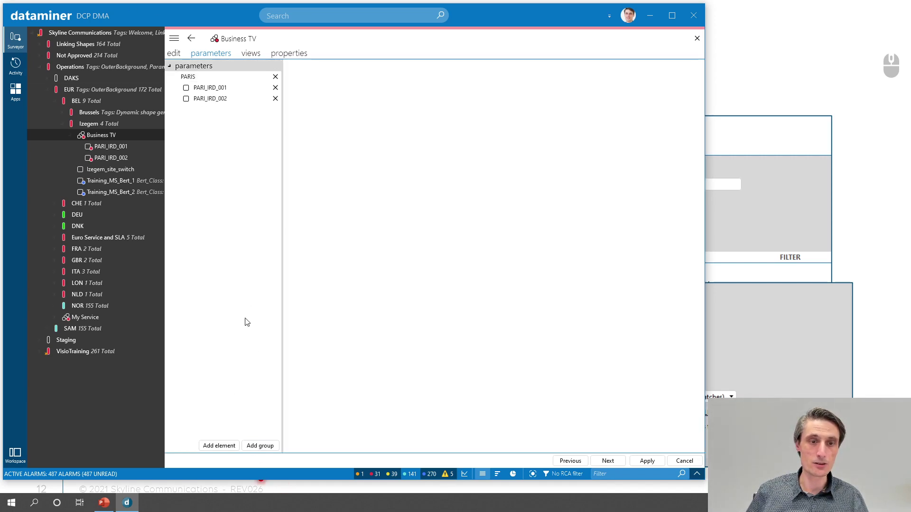
click(261, 445)
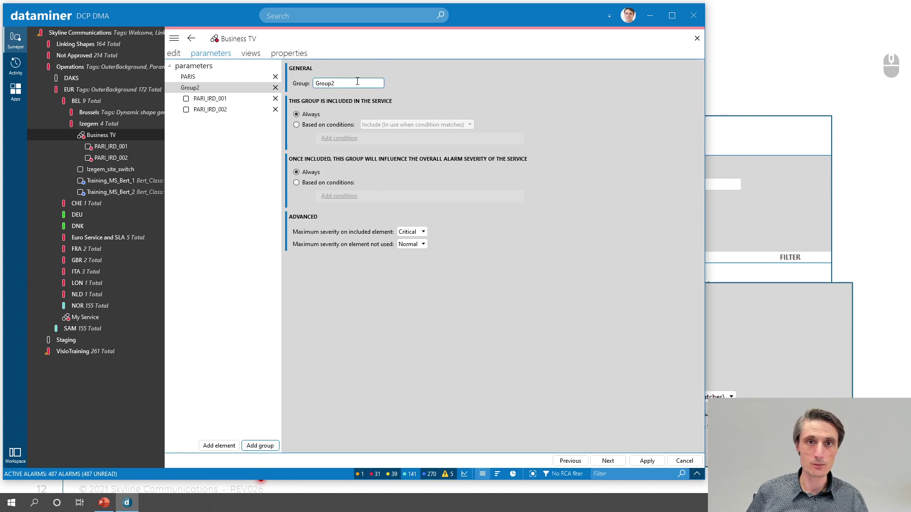
drag(335, 83, 304, 84)
text(BRUSSELS)
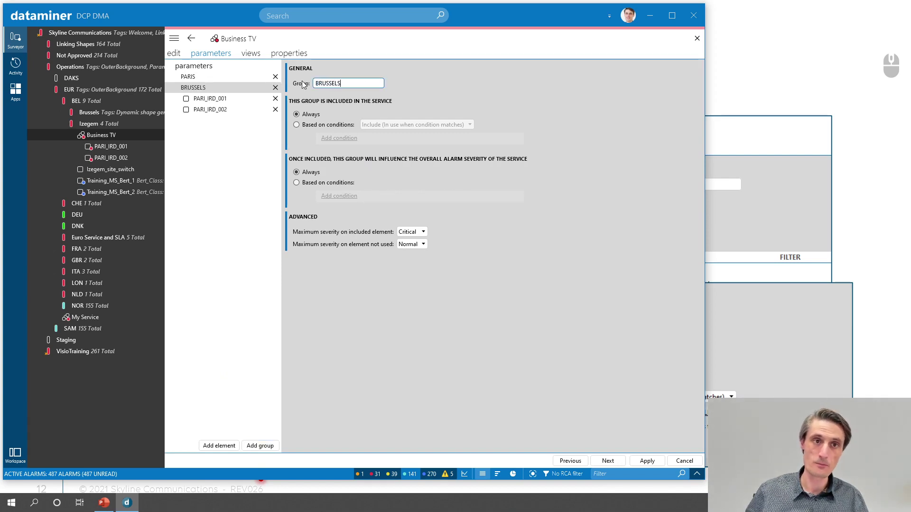
Remove the ungrouped elements PARI_IRD_001 and PARI_IRD_002 from the service.
click(235, 98)
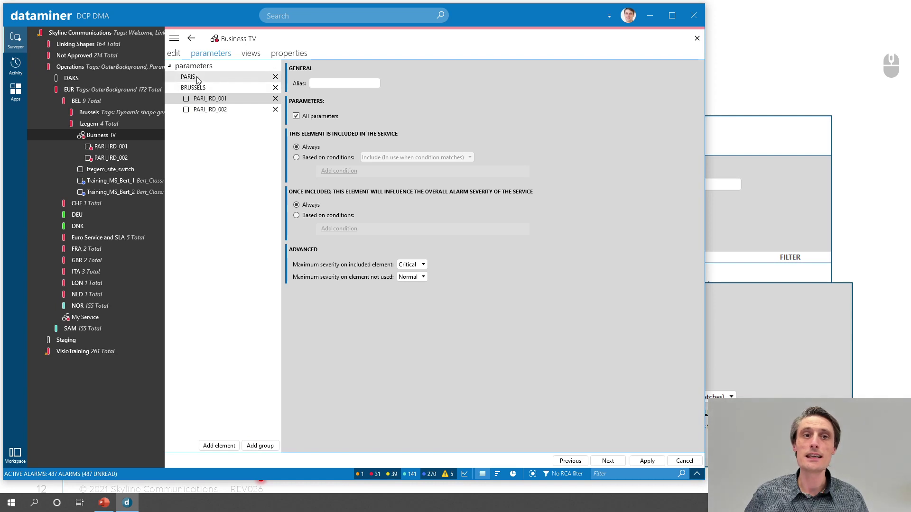
click(275, 99)
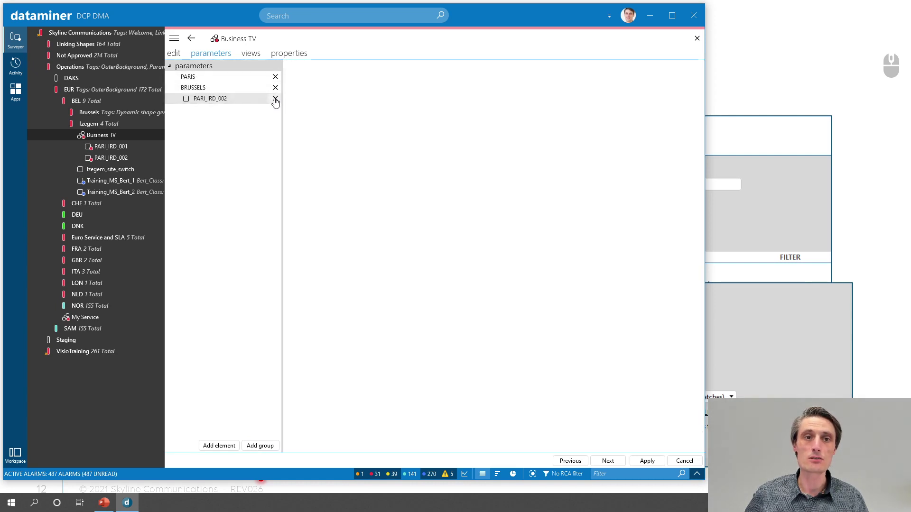
click(275, 98)
Add the elements PARI_IRD_001 and PARI_IRD_002 to the PARIS group, filtering the element list by "par".
click(185, 78)
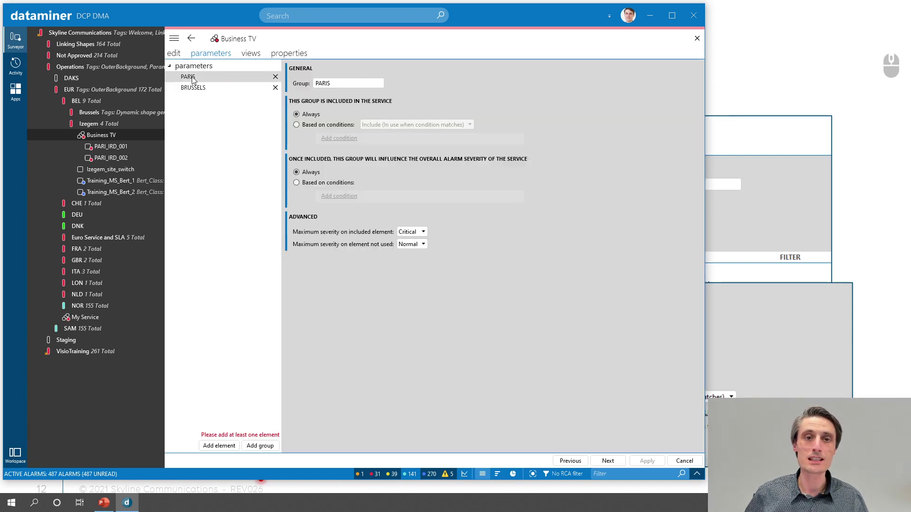
click(220, 446)
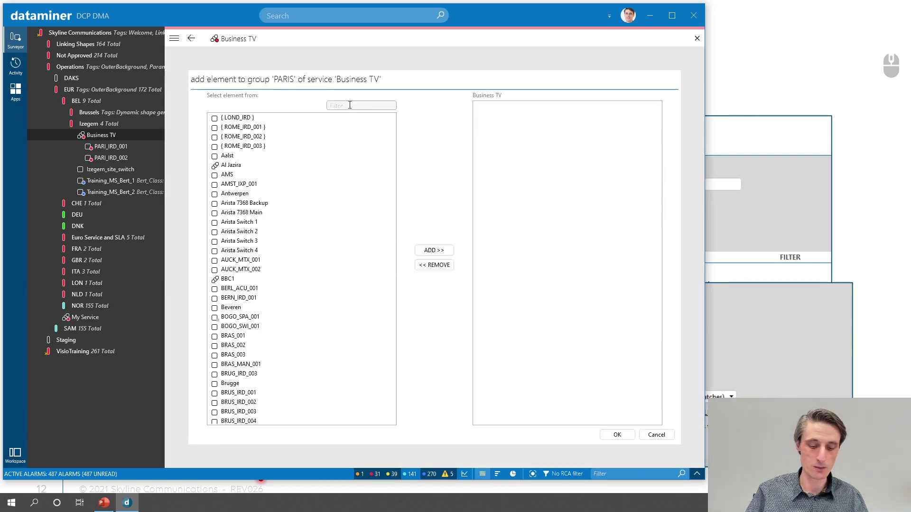
click(349, 105)
text(par)
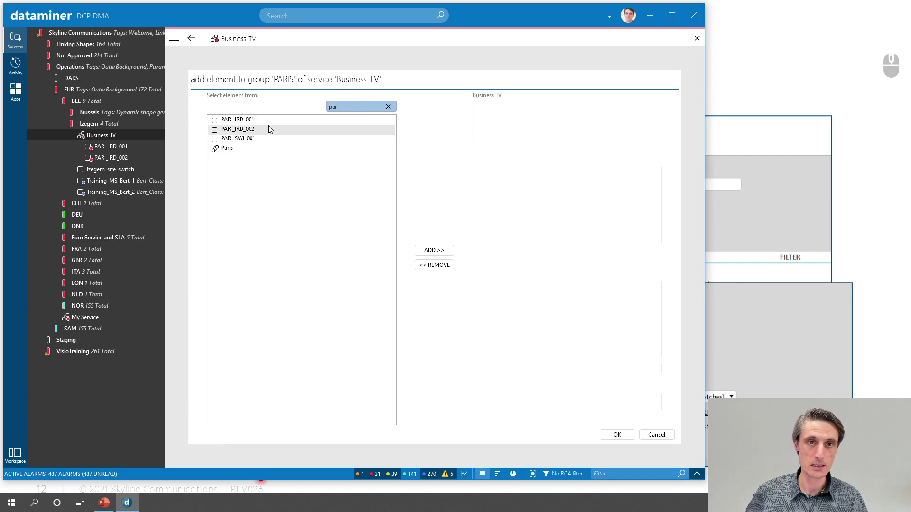
double_click(262, 120)
double_click(255, 129)
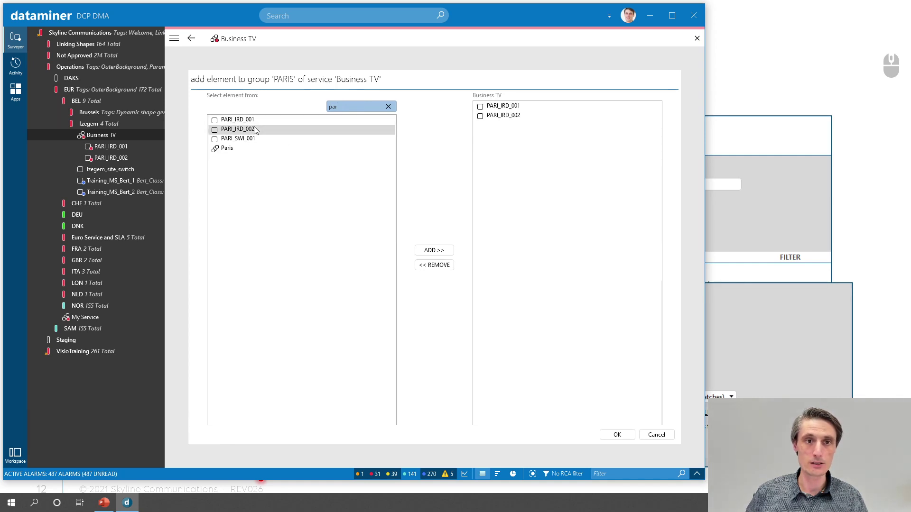
click(616, 433)
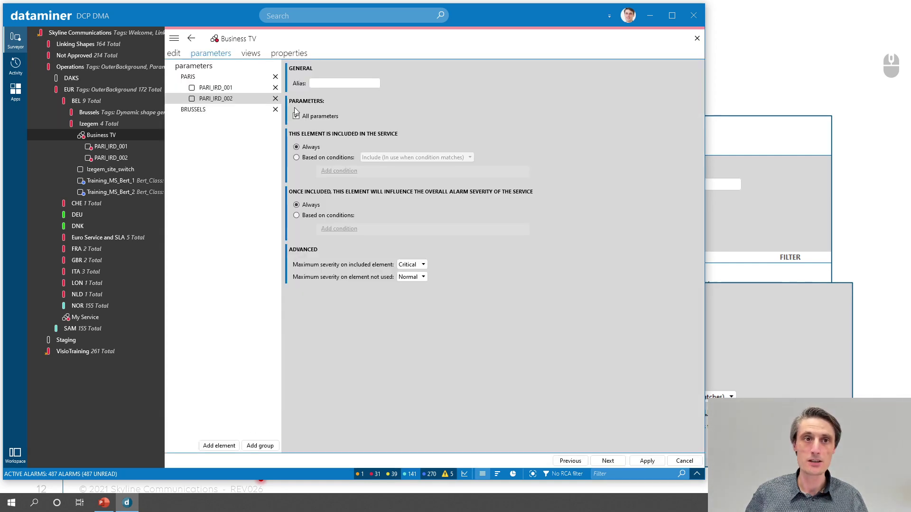
Add the elements BRUS_IRD_001 and BRUS_IRD_002 to the BRUSSELS group, filtering the element list by "bru".
click(190, 110)
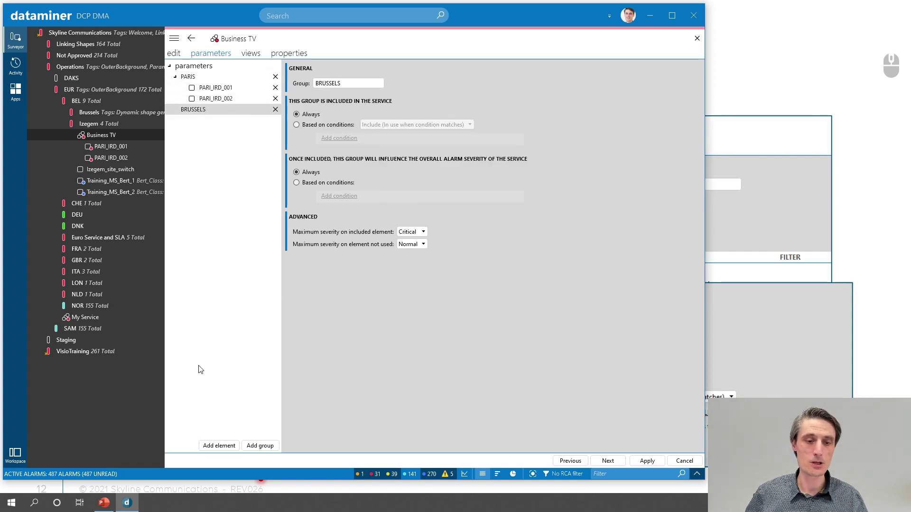
click(213, 447)
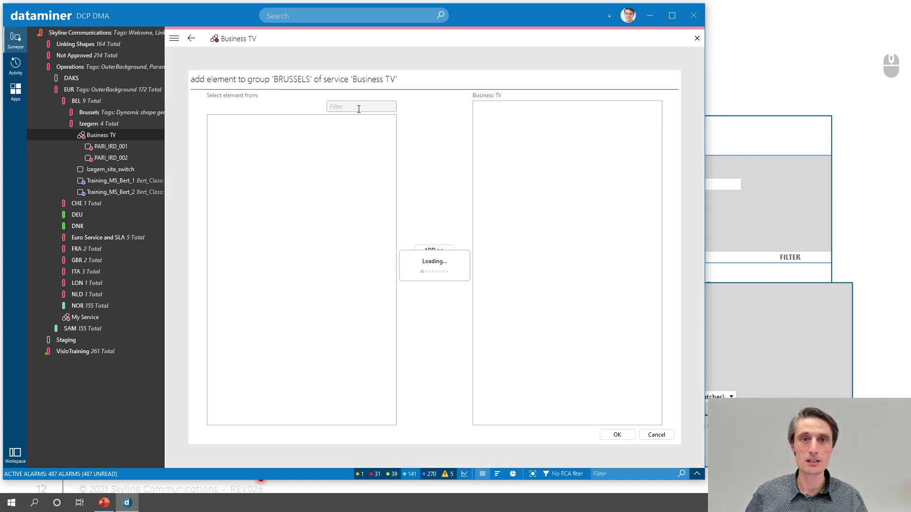
click(358, 107)
text(bru)
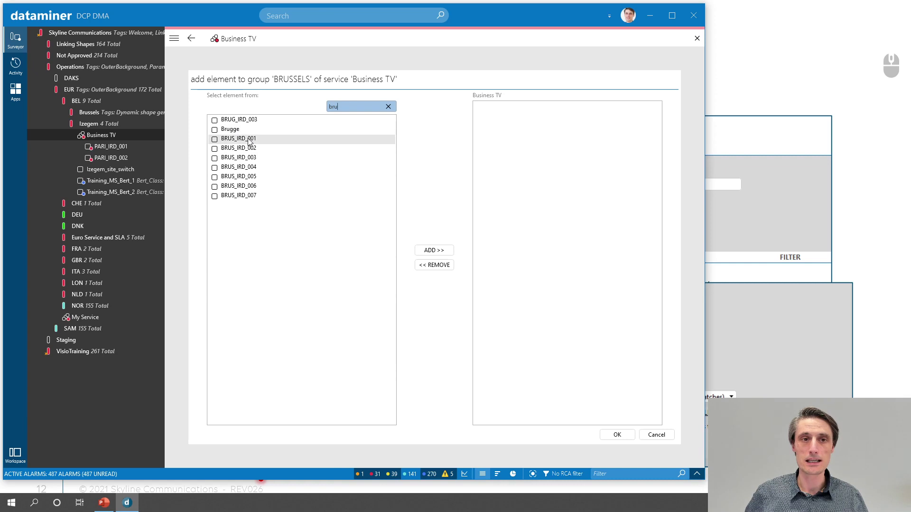
double_click(249, 141)
double_click(249, 148)
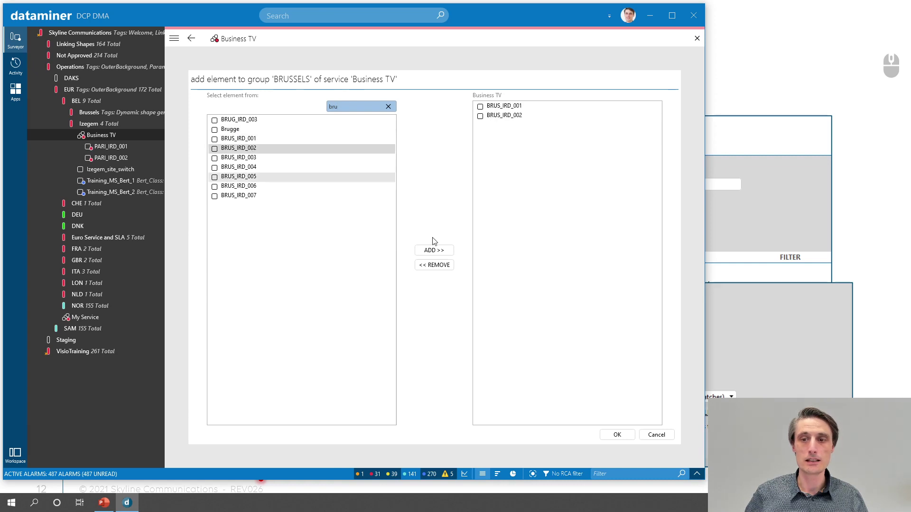
click(616, 435)
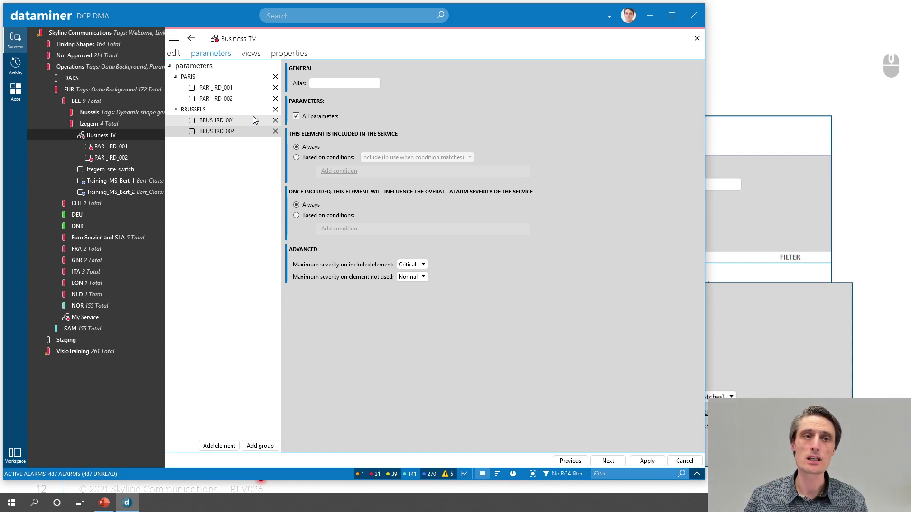
Give the element PARI_IRD_001 in the PARIS group the alias PARIS-main.
click(218, 89)
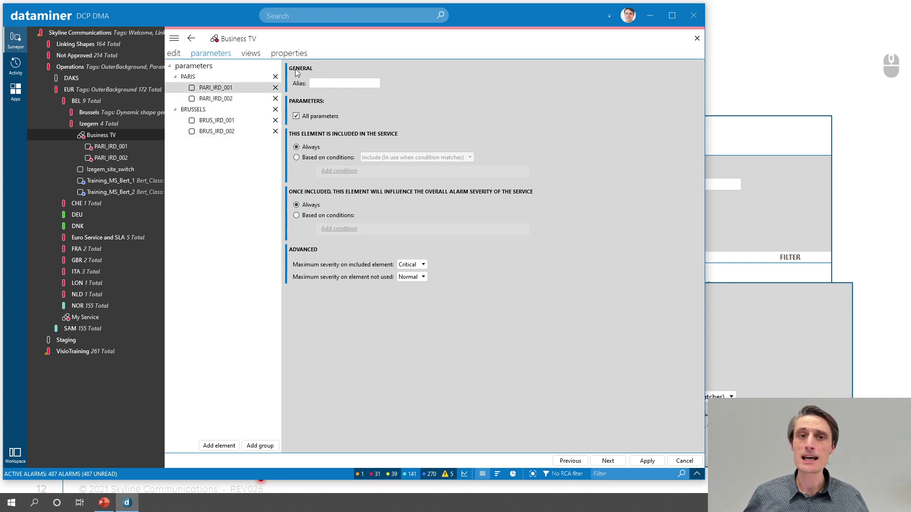
click(322, 83)
text(PA)
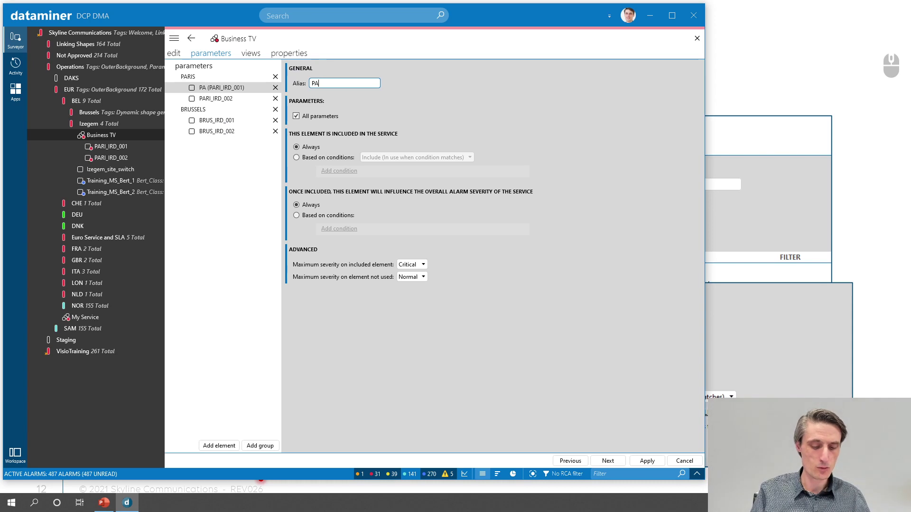
text(RIS-main)
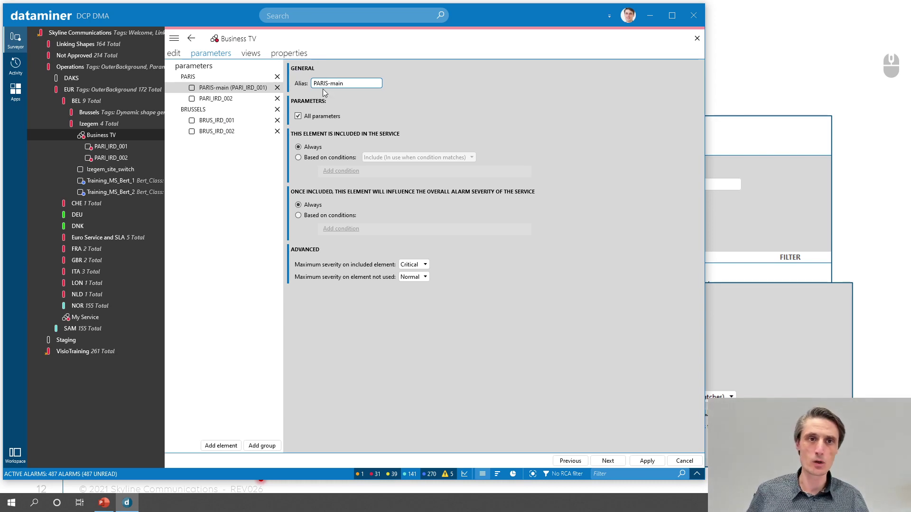
Give the element PARI_IRD_002 in the PARIS group the alias PARIS-backup.
click(216, 99)
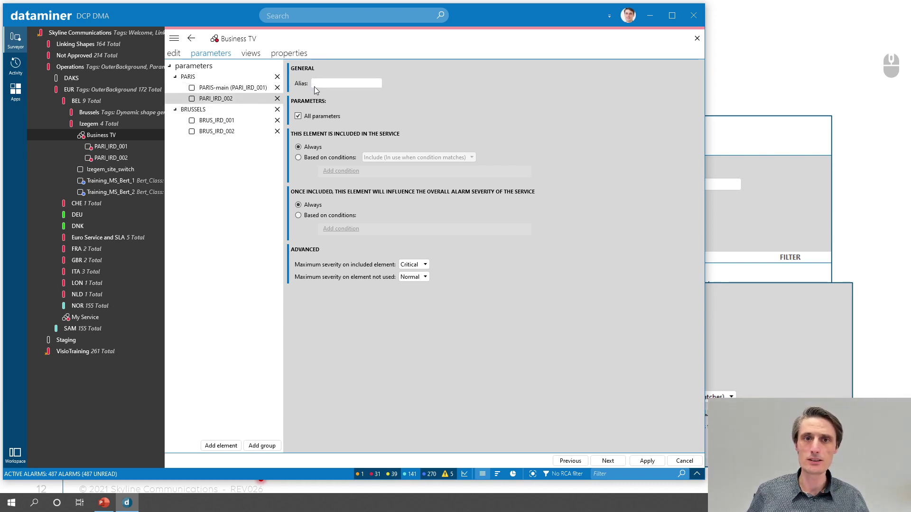
click(327, 83)
text(PARIS)
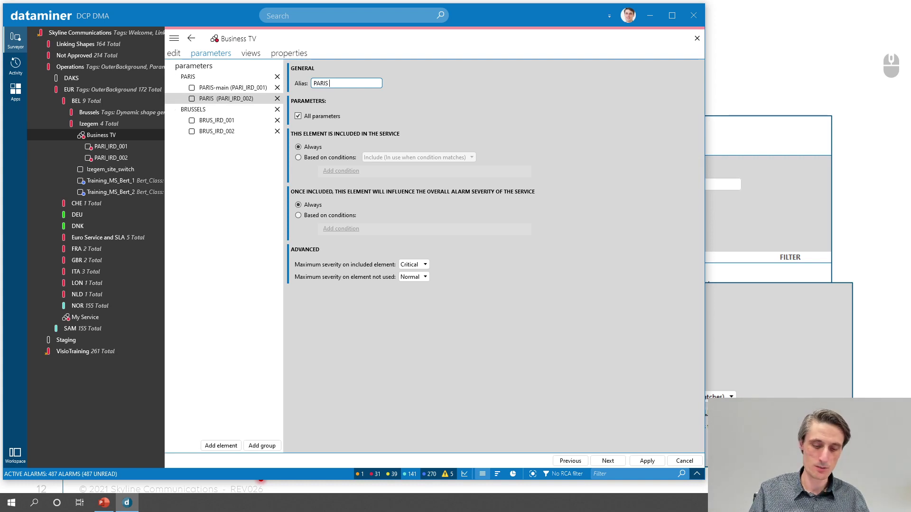
key(BackSpace)
text(-)
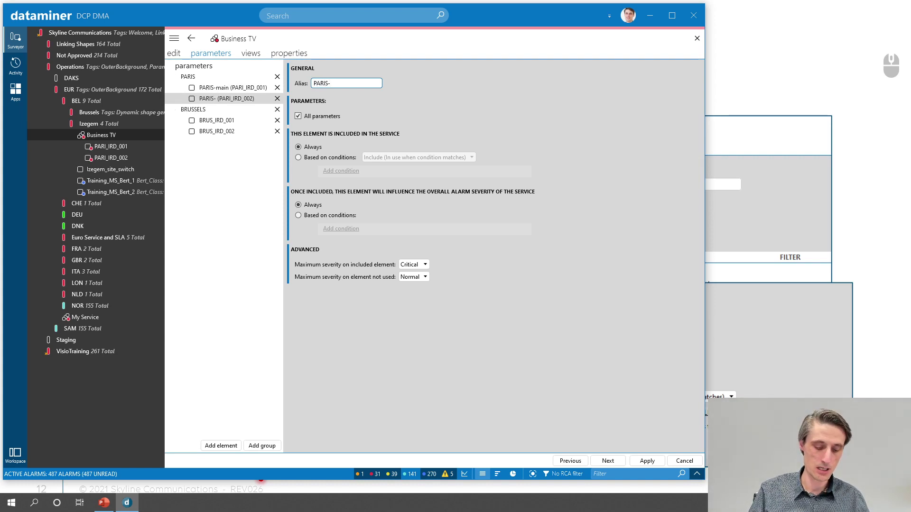
text(bakc)
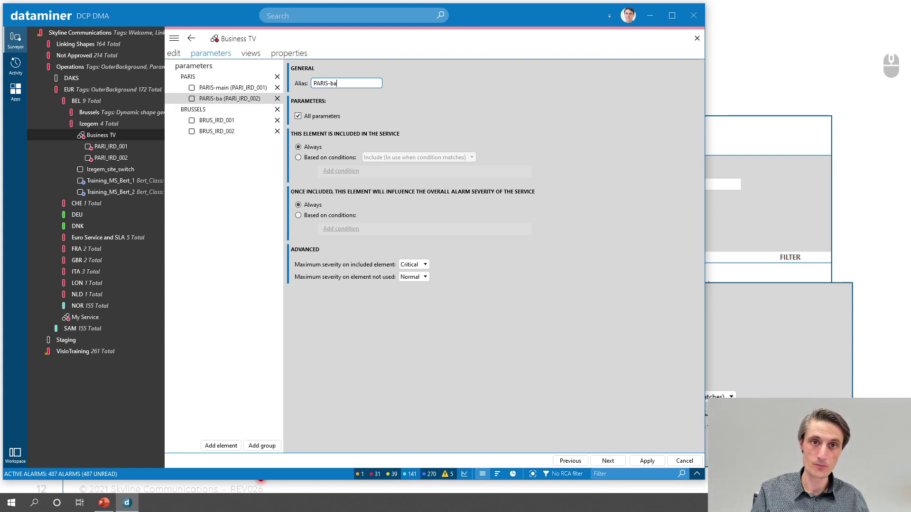
key(BackSpace)
key(BackSpace)
text(ck)
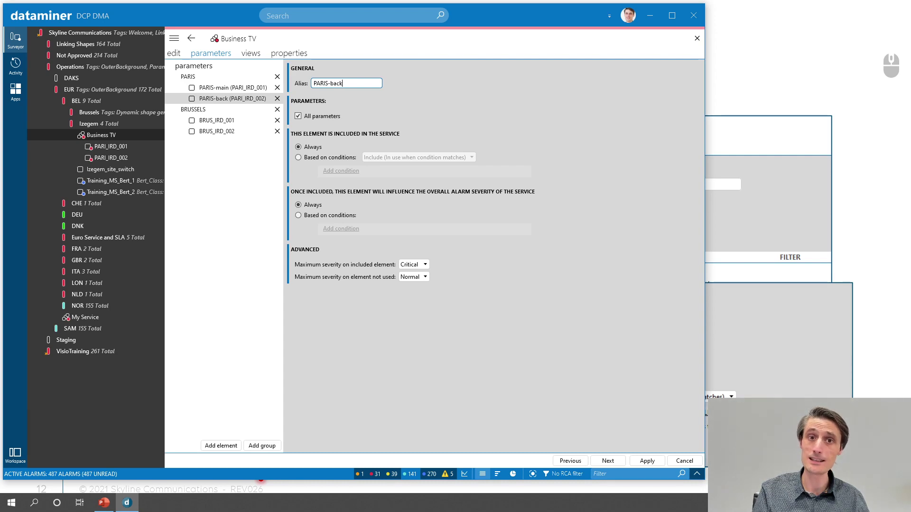
text(up)
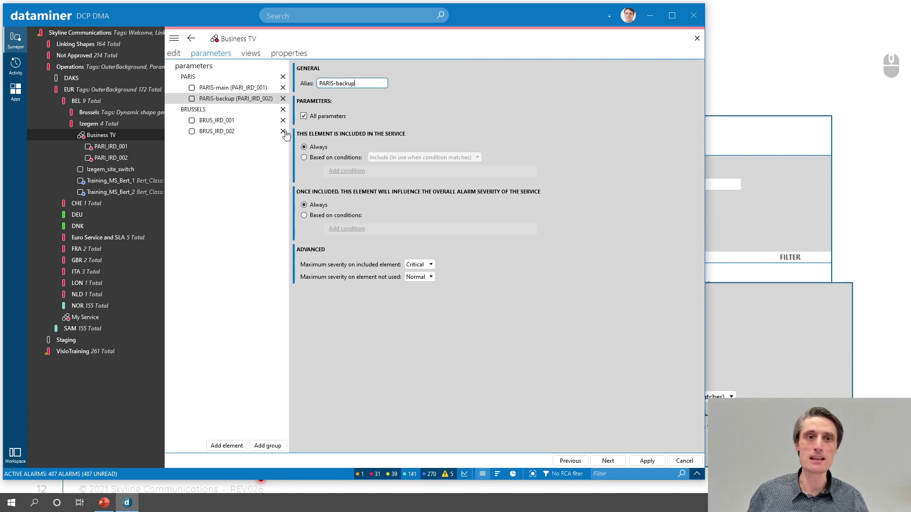
Give the element BRUS_IRD_001 in the BRUSSELS group the alias BRUSSEL-main.
click(229, 122)
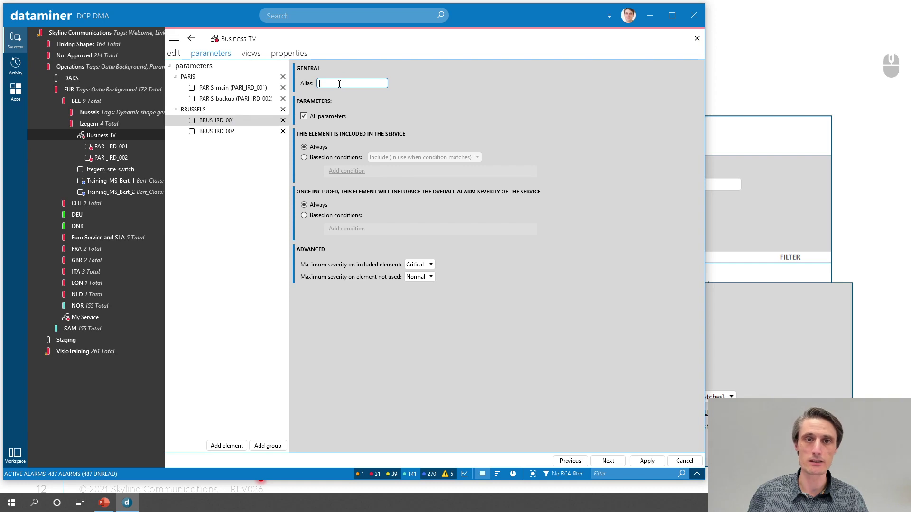
text(BRUSSEL)
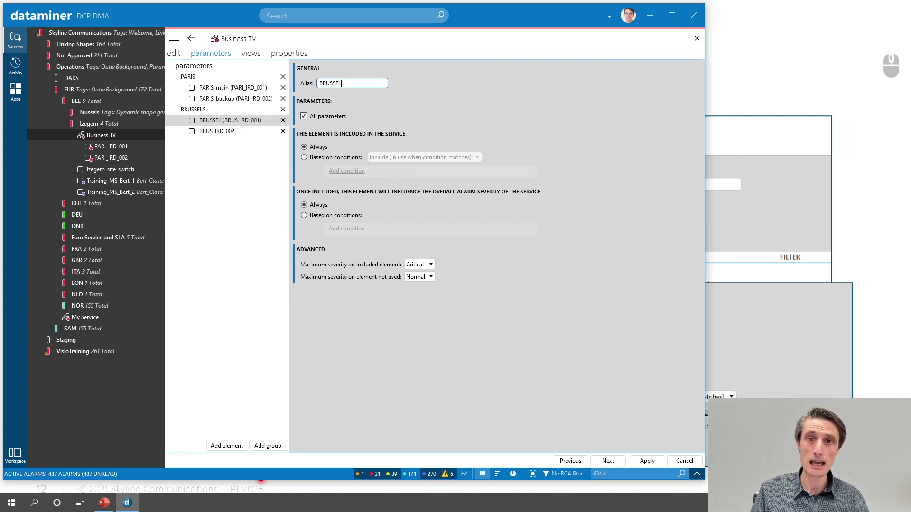
text(-ma)
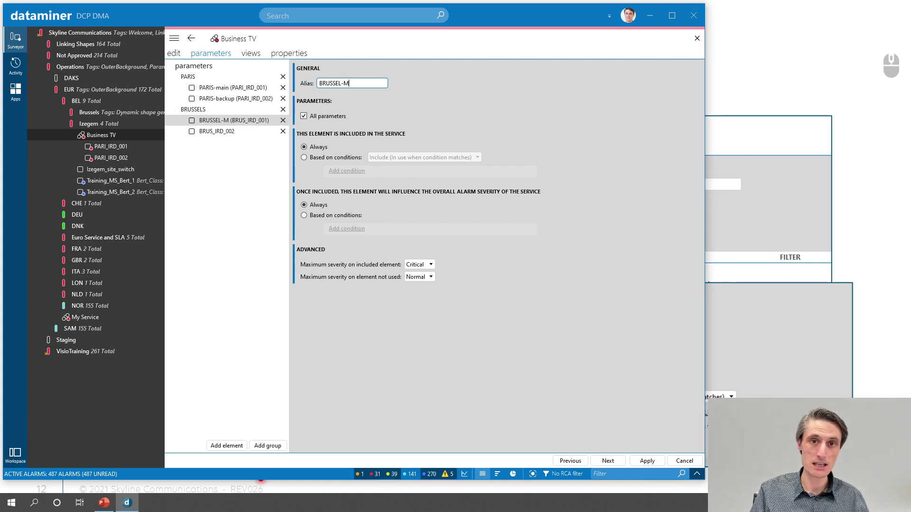
text(in)
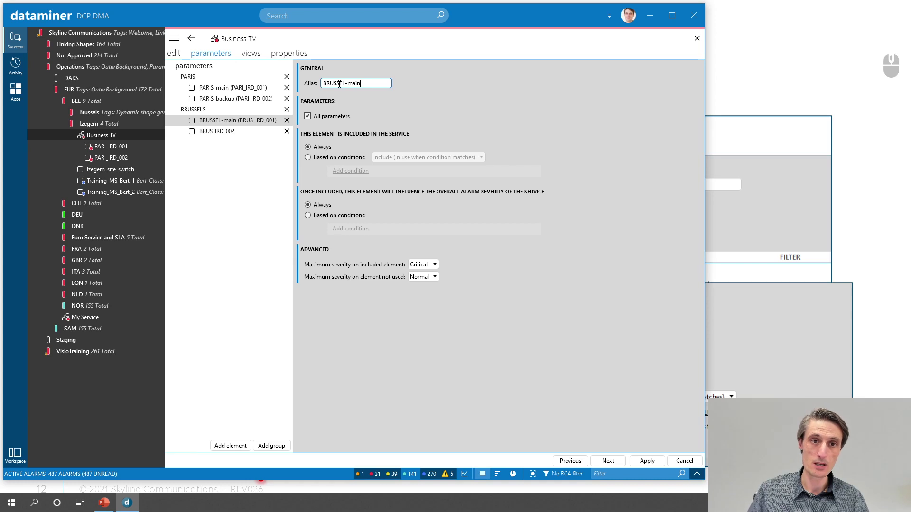
Give the element BRUS_IRD_002 the alias Brussel-main and apply the changes to the service.
click(229, 133)
text(Br)
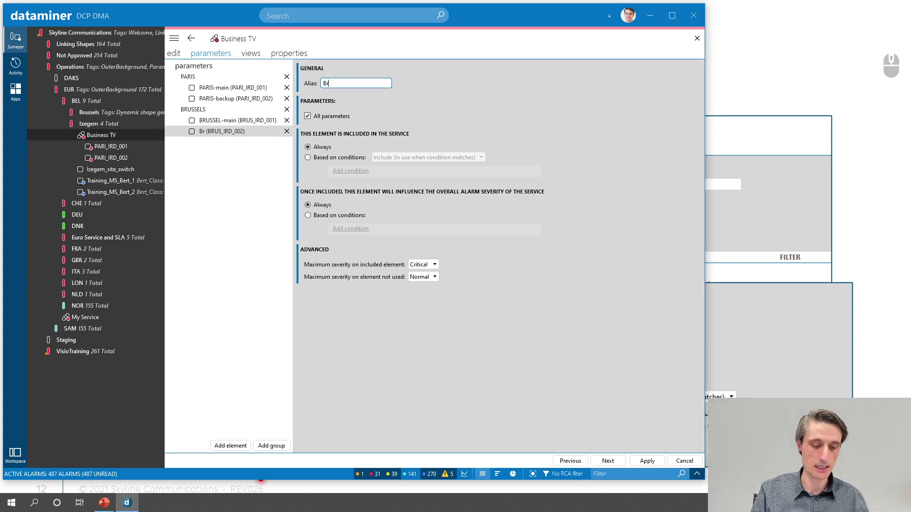
text(ussel-main)
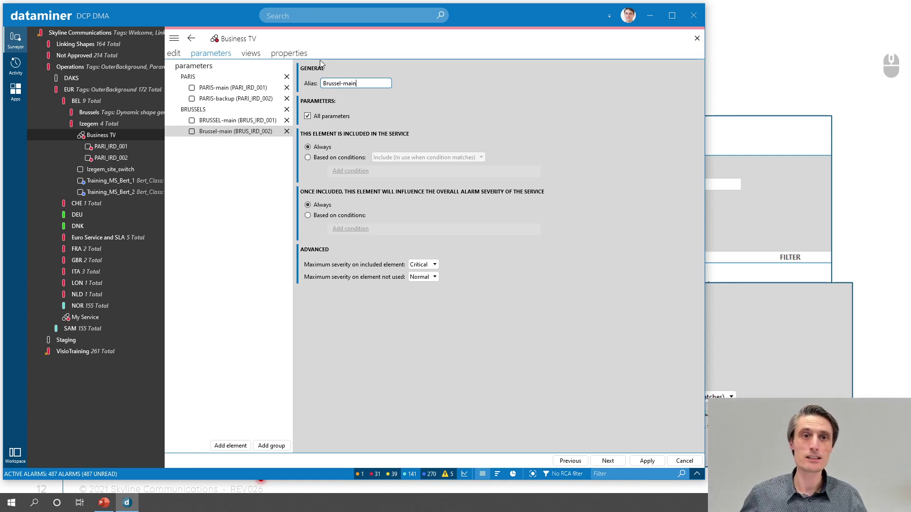
click(643, 462)
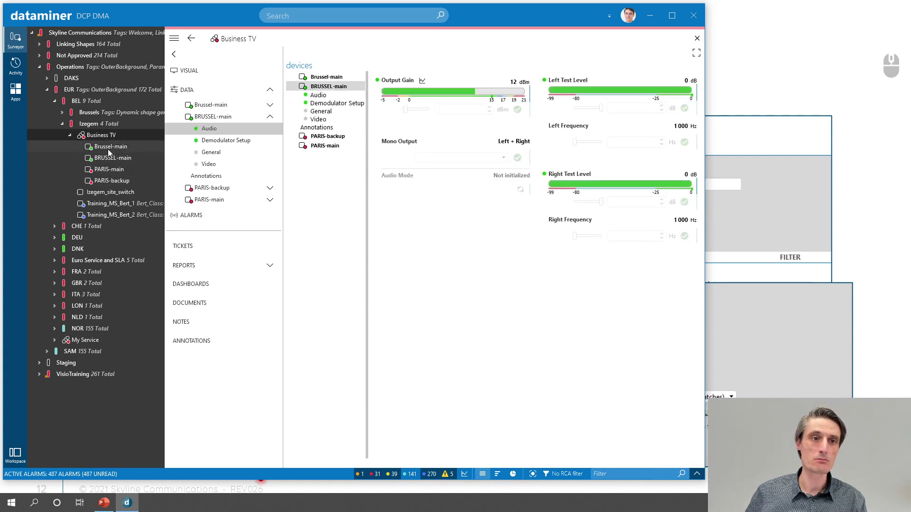
Close the Business TV card and reopen the service for editing from the tree.
click(174, 38)
click(107, 95)
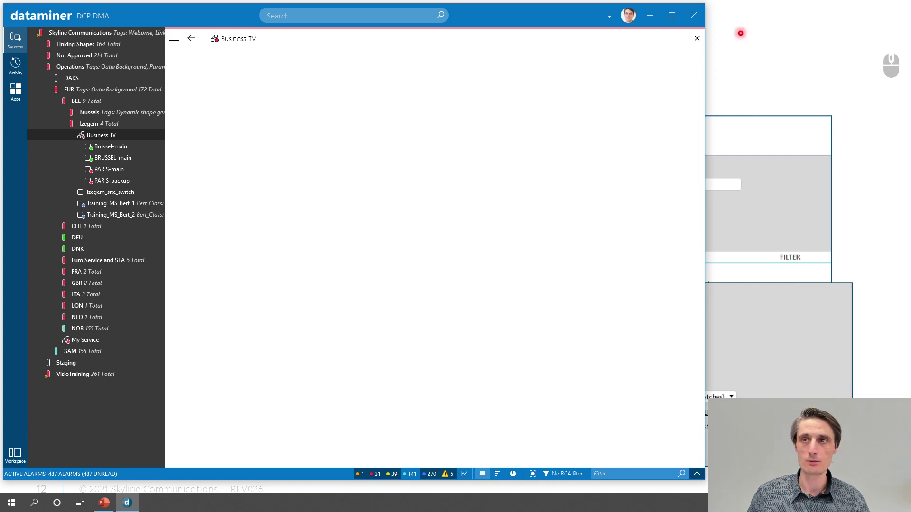
click(697, 38)
right_click(108, 137)
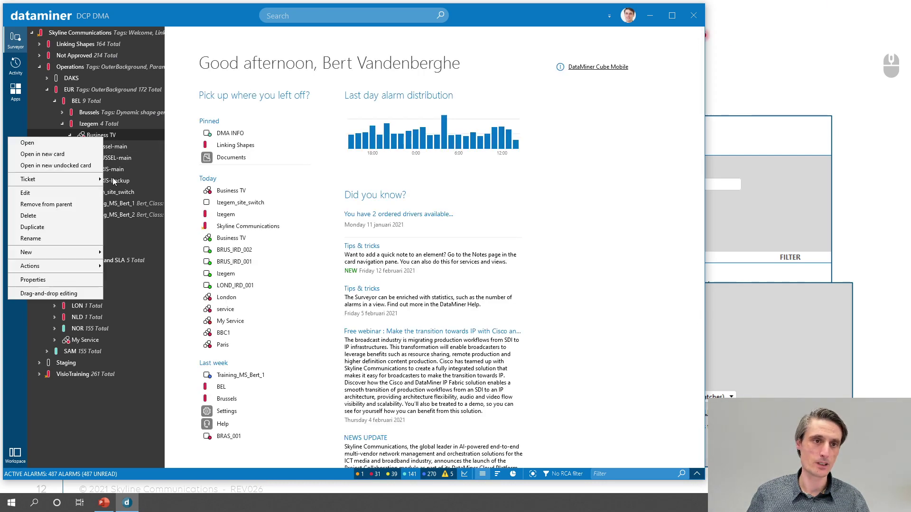
click(47, 192)
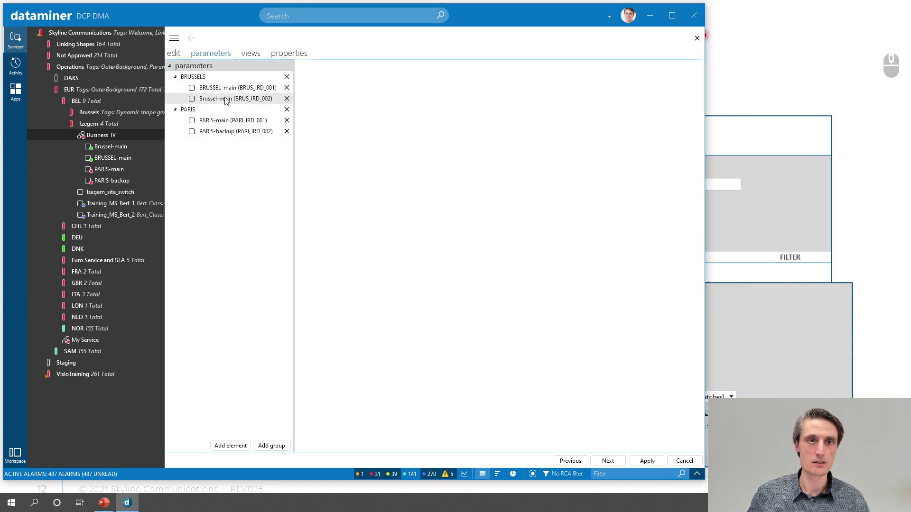
Change the alias of the element BRUS_IRD_002 in the BRUSSELS group to BRUSSEL-backup.
click(226, 101)
drag(353, 84, 310, 85)
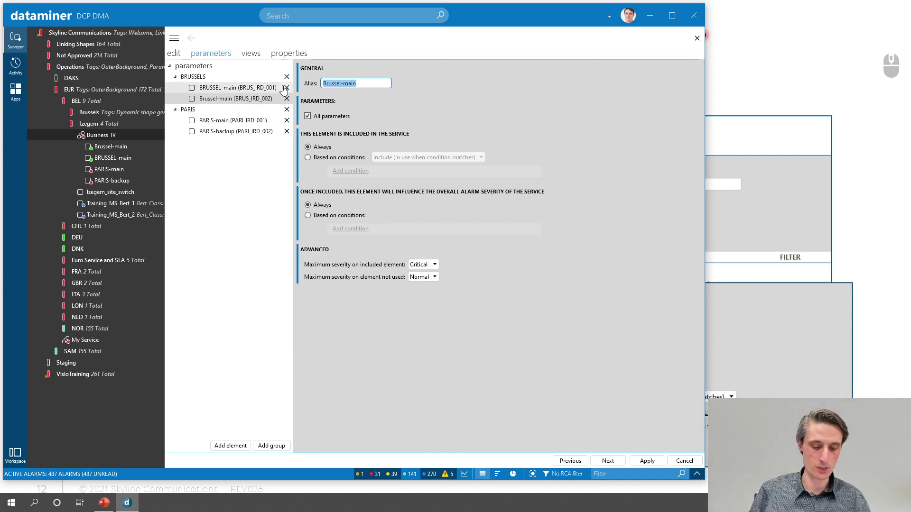
text(BRUSSEL)
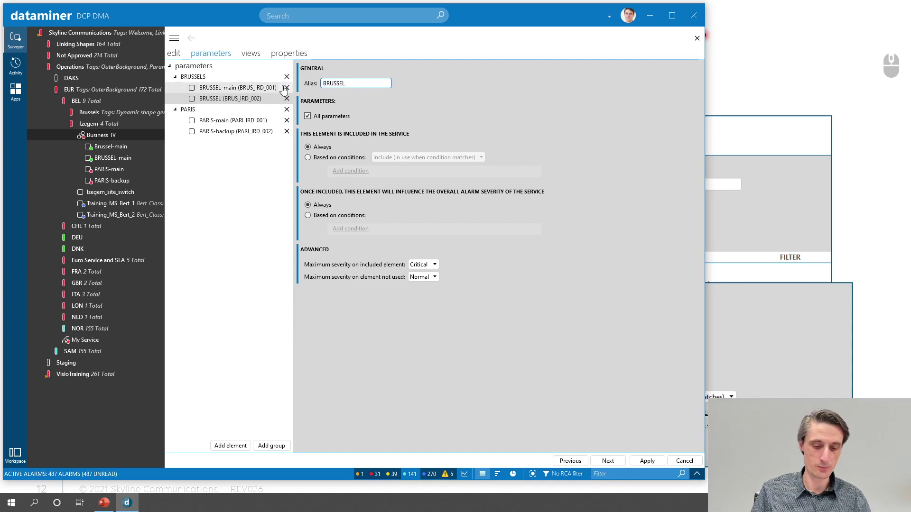
text(-Back)
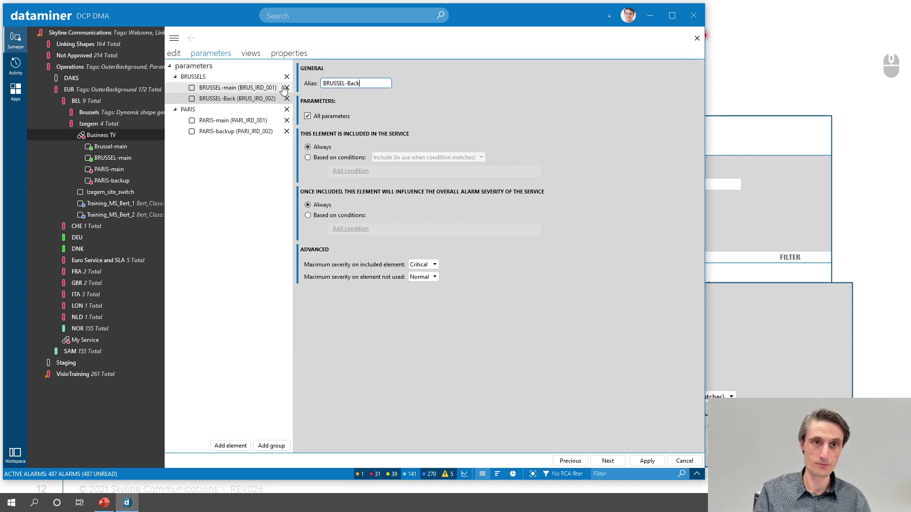
text(up)
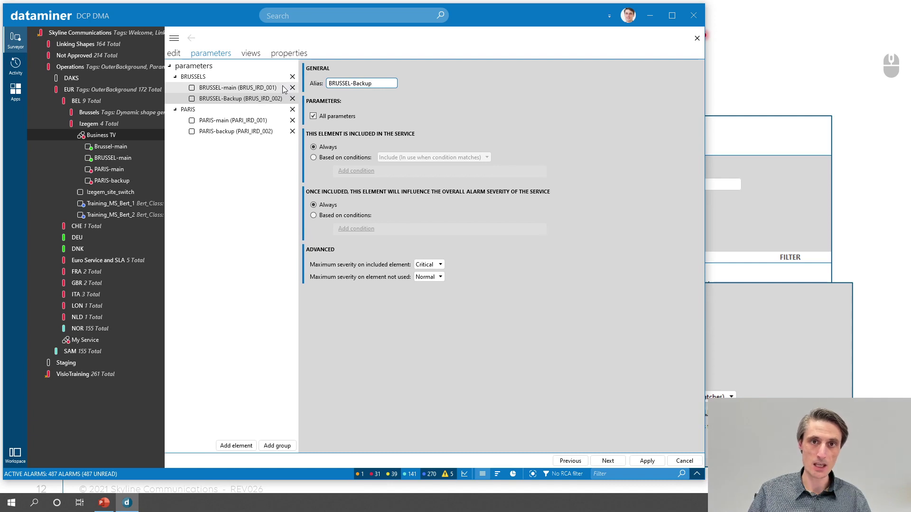
key(ctrl+Left)
key(Delete)
text(b)
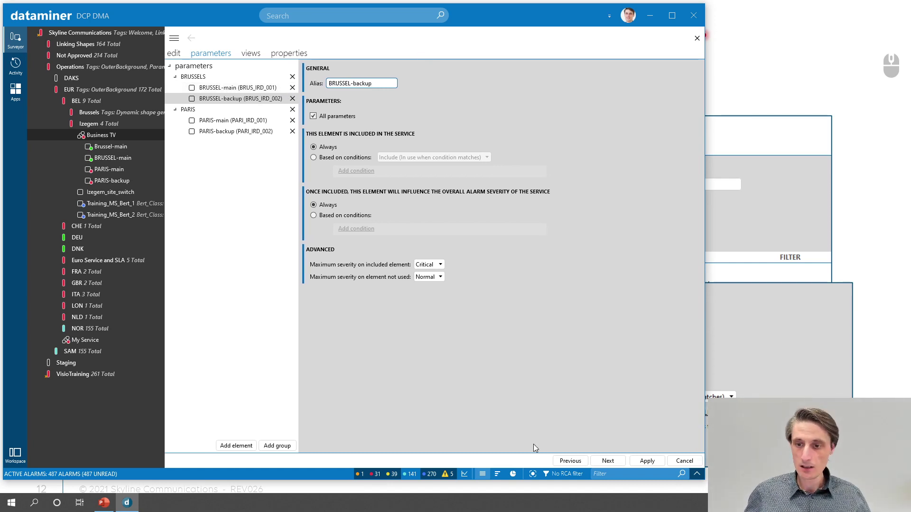
Include the BRUSSELS group in the service only when the Switch Site Selection parameter of Izegem_site_switch equals Site 1.
click(199, 79)
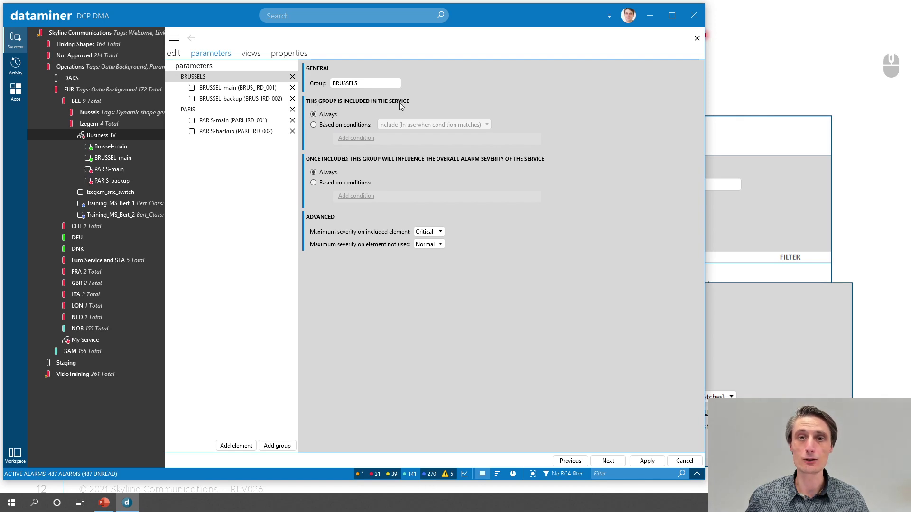
click(316, 125)
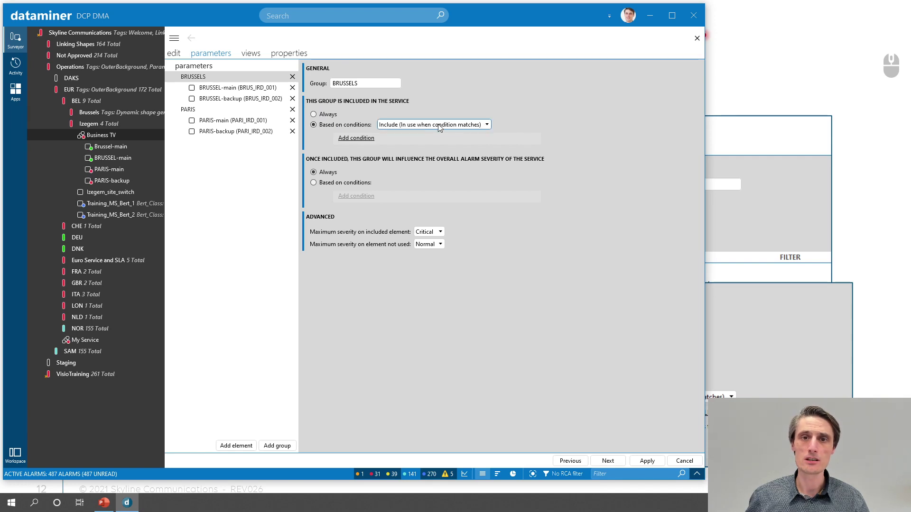
click(361, 139)
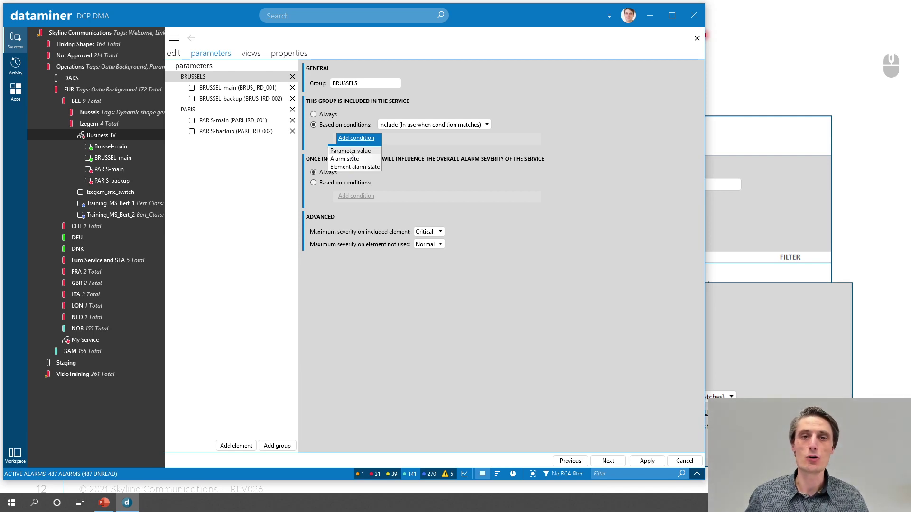
click(349, 151)
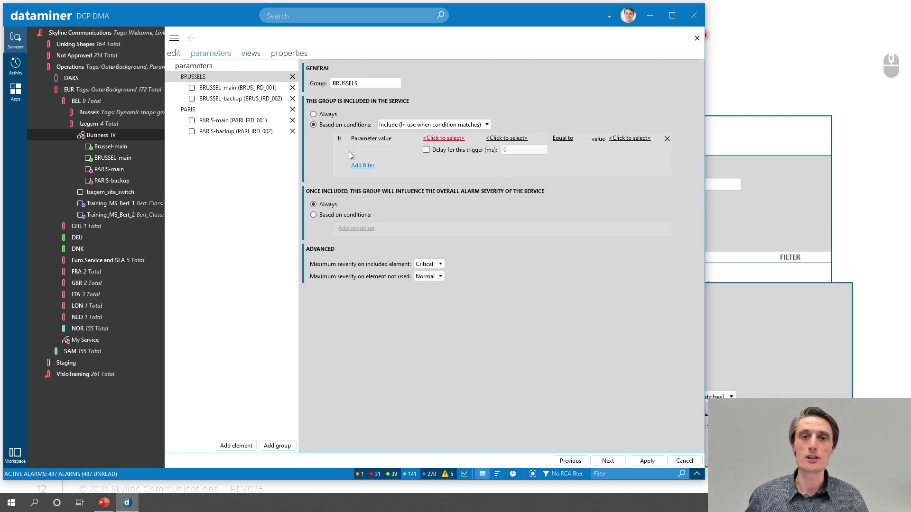
click(448, 139)
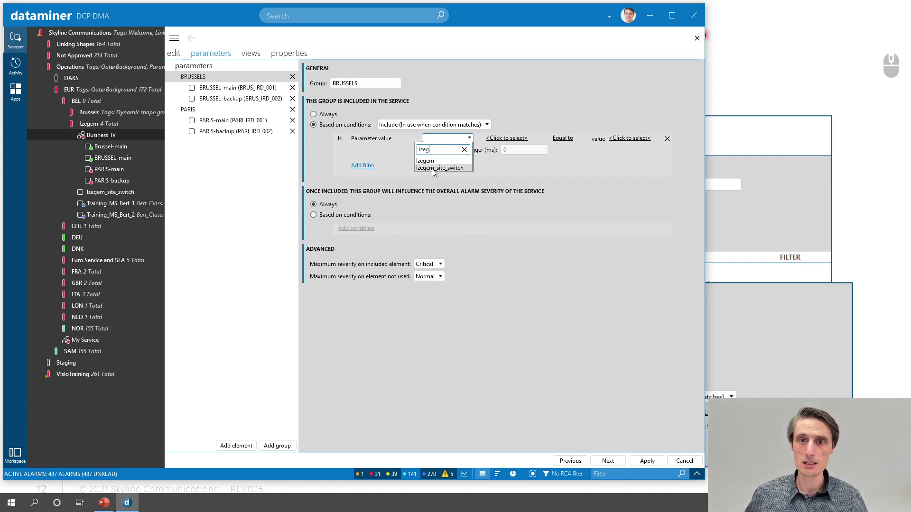
click(427, 167)
click(513, 139)
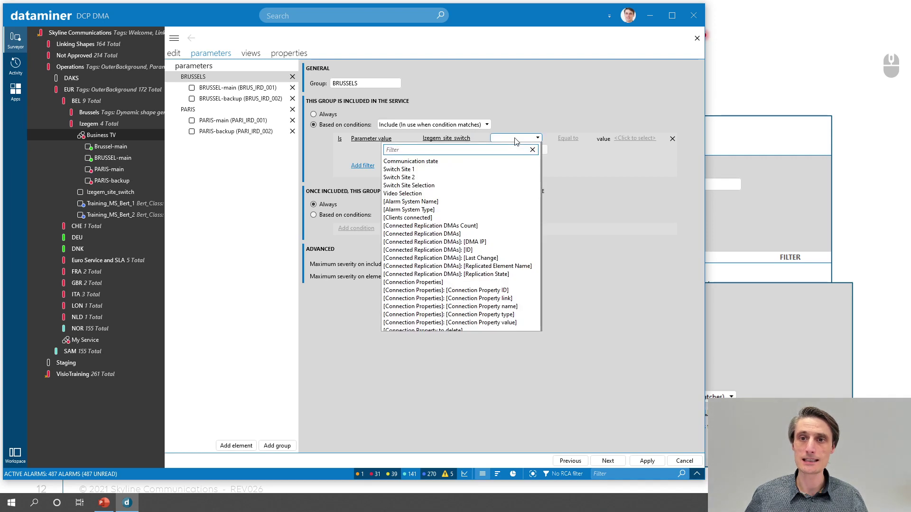
click(410, 186)
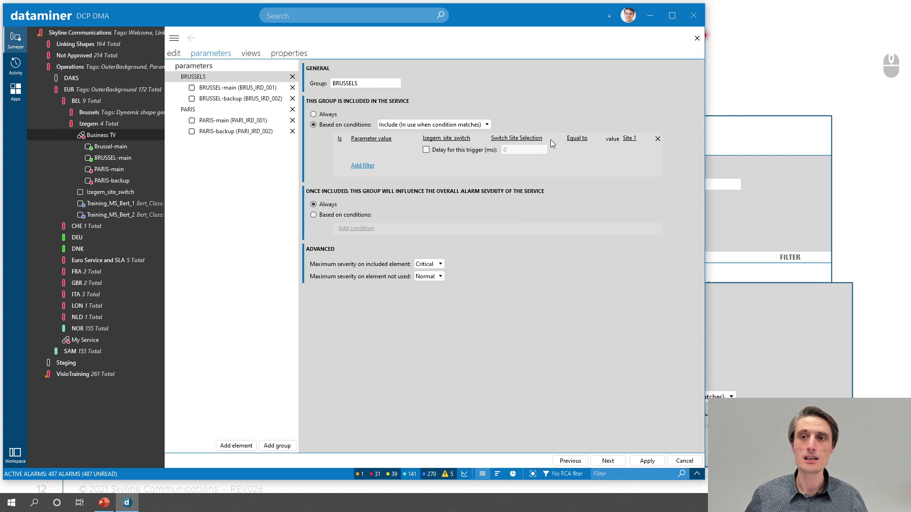
click(633, 138)
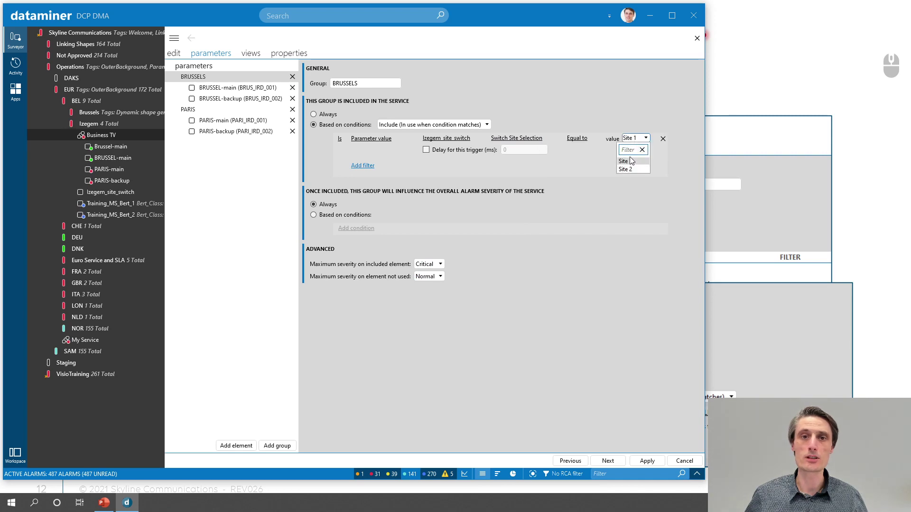
click(632, 162)
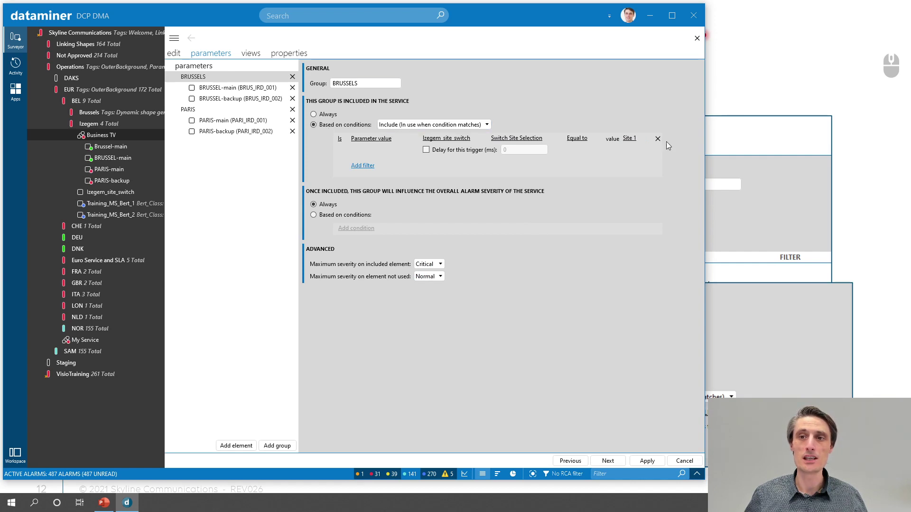
Include the PARIS group only when the Switch Site Selection parameter of Izegem_site_switch equals Site 2, and apply the service changes.
click(194, 110)
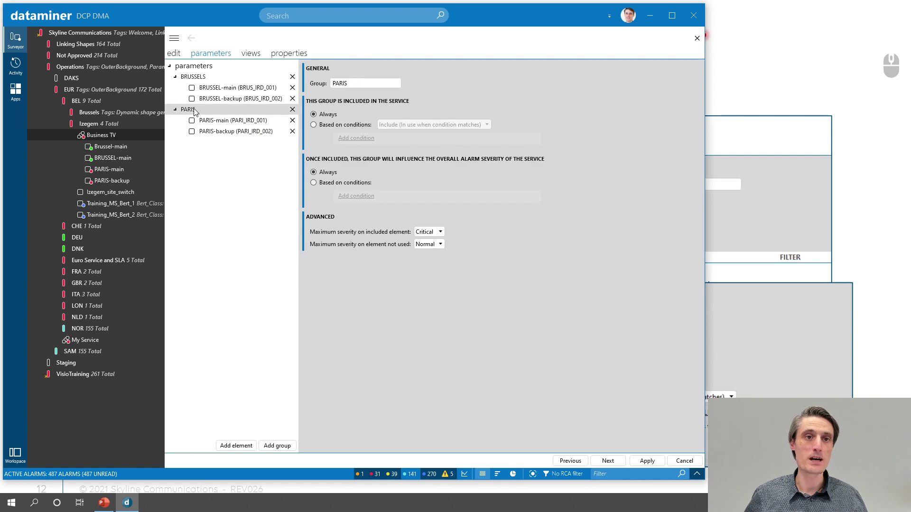
click(326, 127)
click(356, 138)
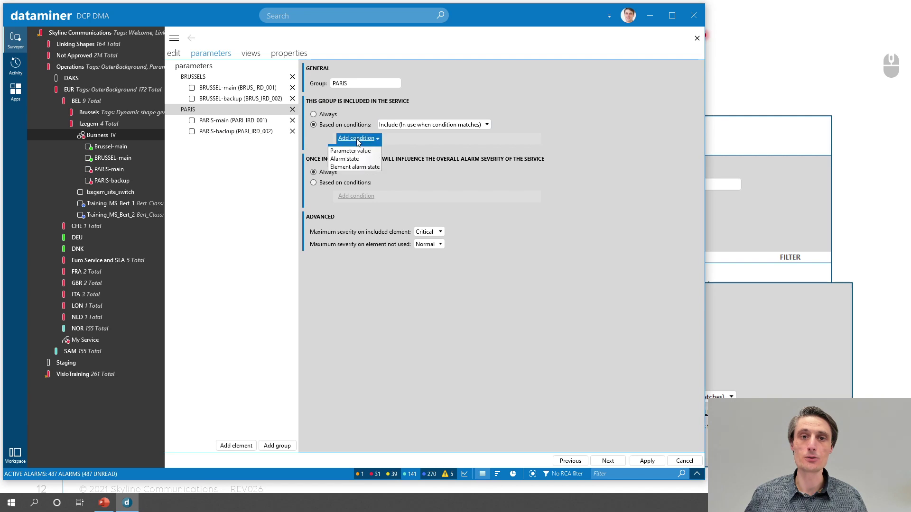
click(352, 150)
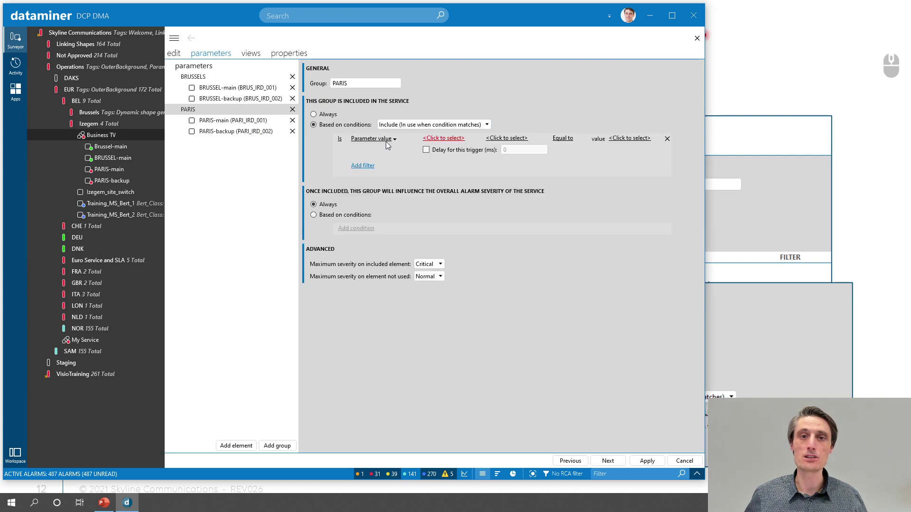
click(438, 139)
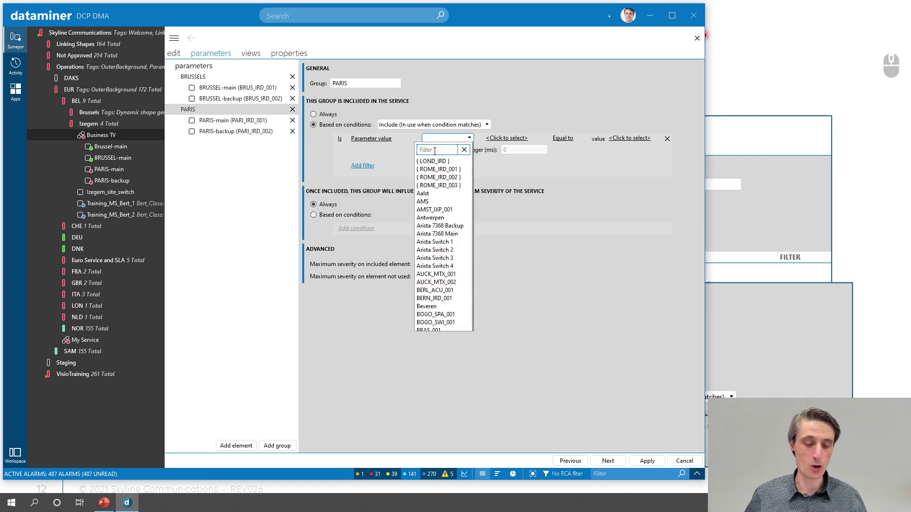
text(ize)
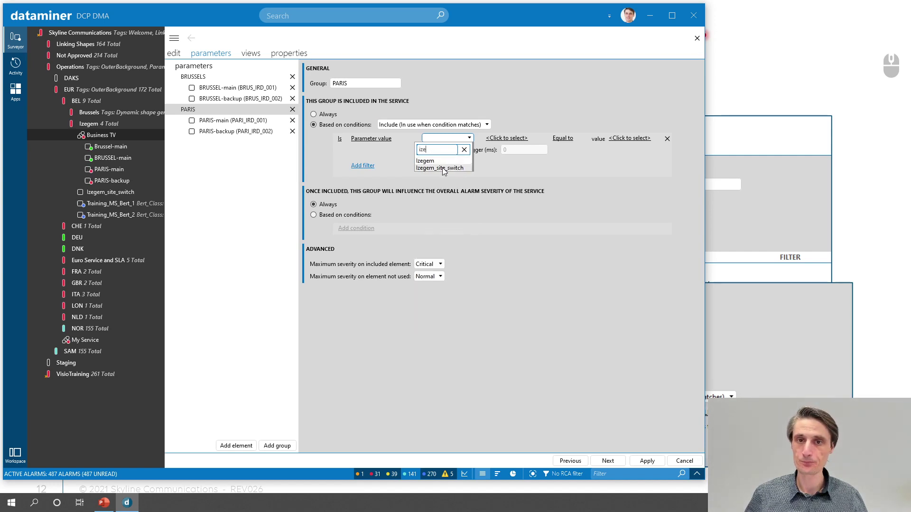
click(441, 161)
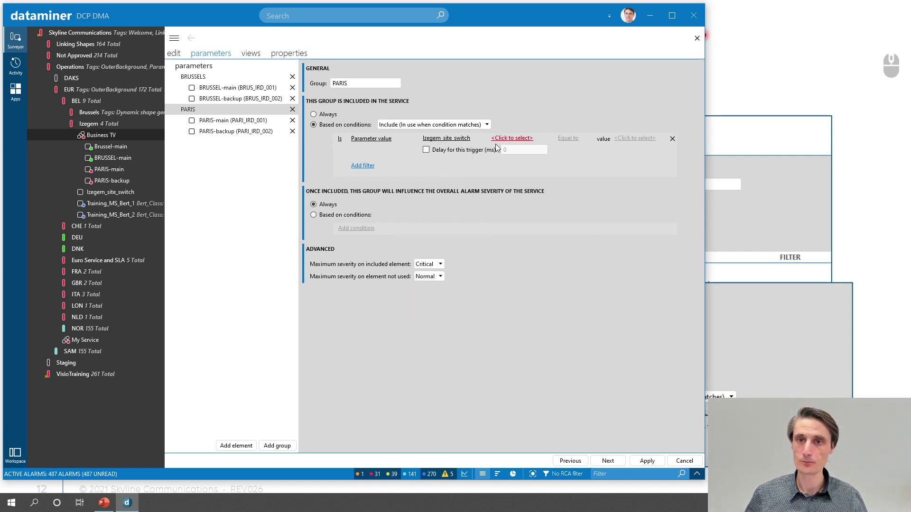
click(516, 138)
click(427, 186)
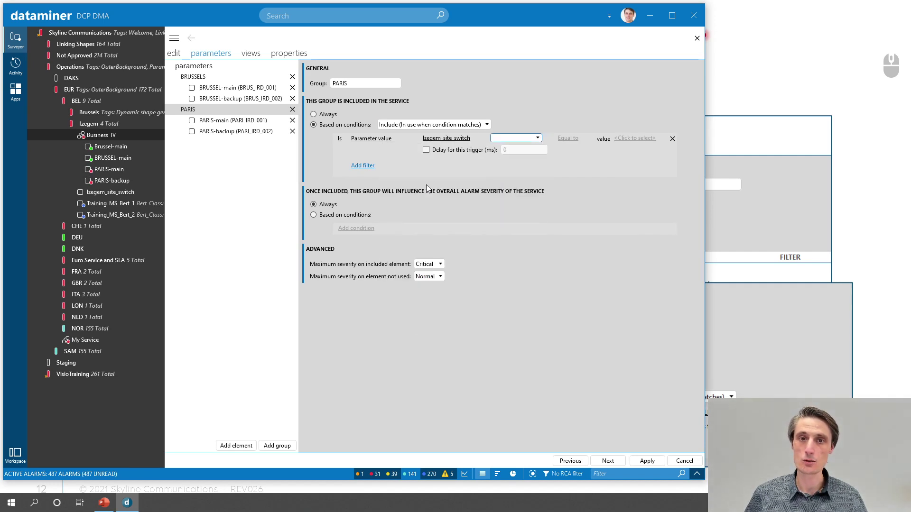
click(627, 139)
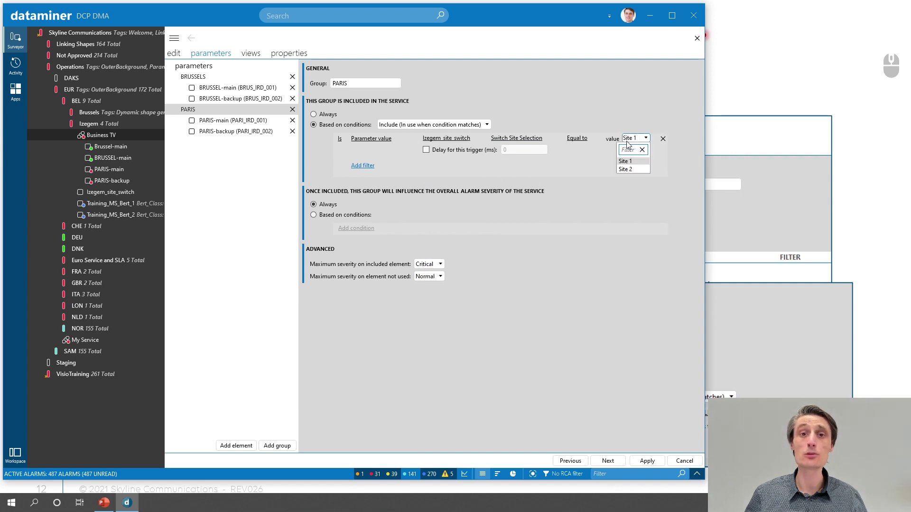
click(625, 169)
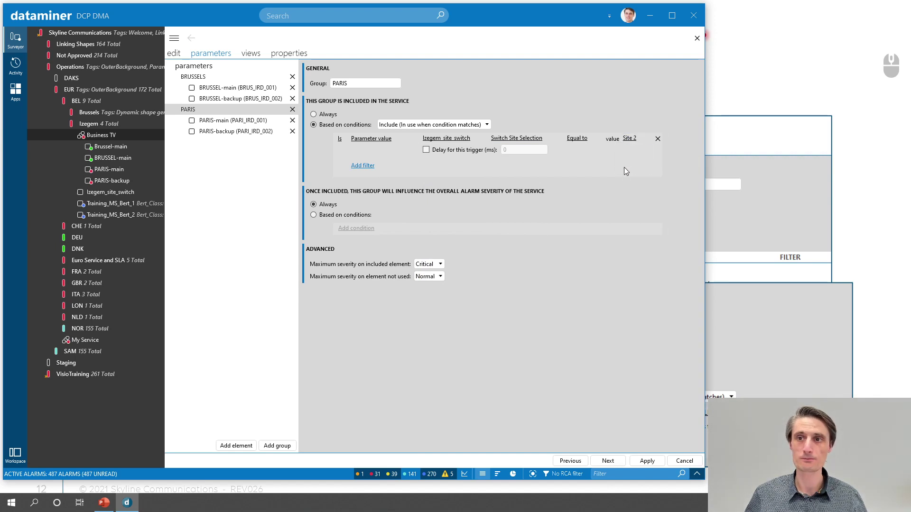
click(647, 460)
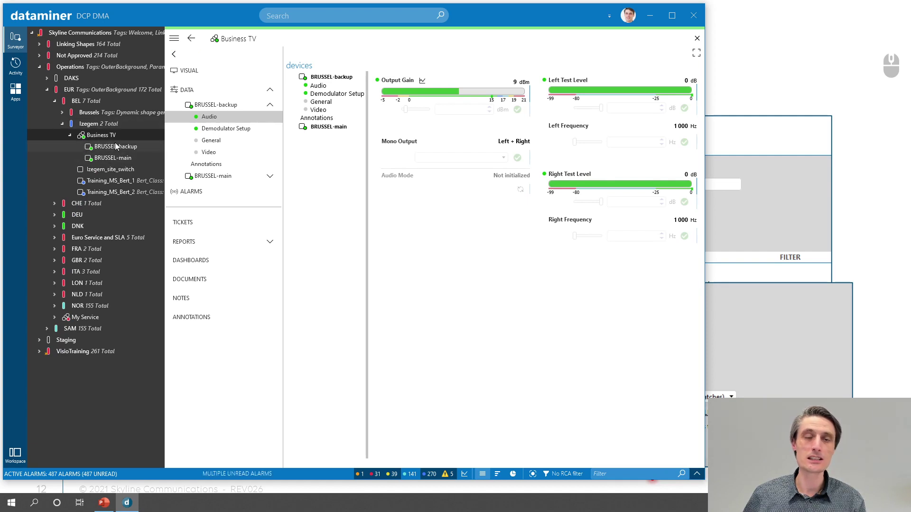
Test the group conditions by switching Izegem_site_switch's Switch Site Selection to Site 2 and back to Site 1.
click(105, 169)
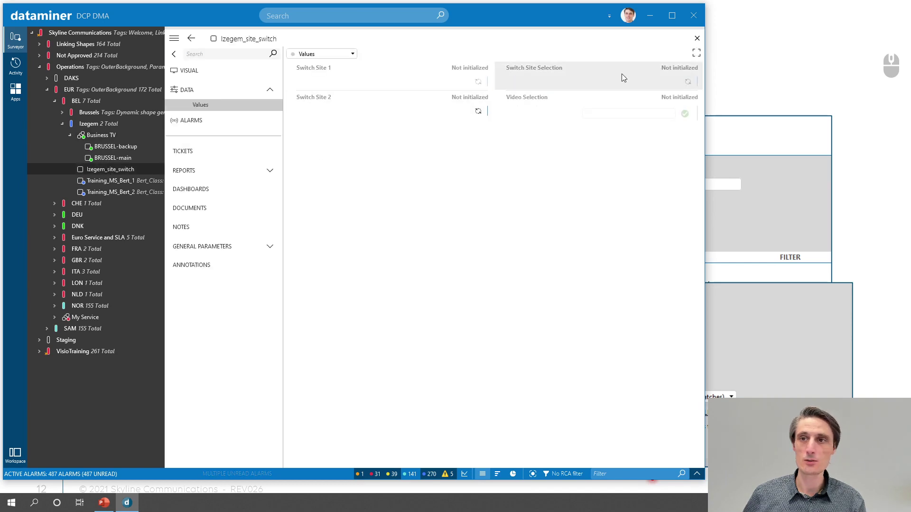
click(688, 82)
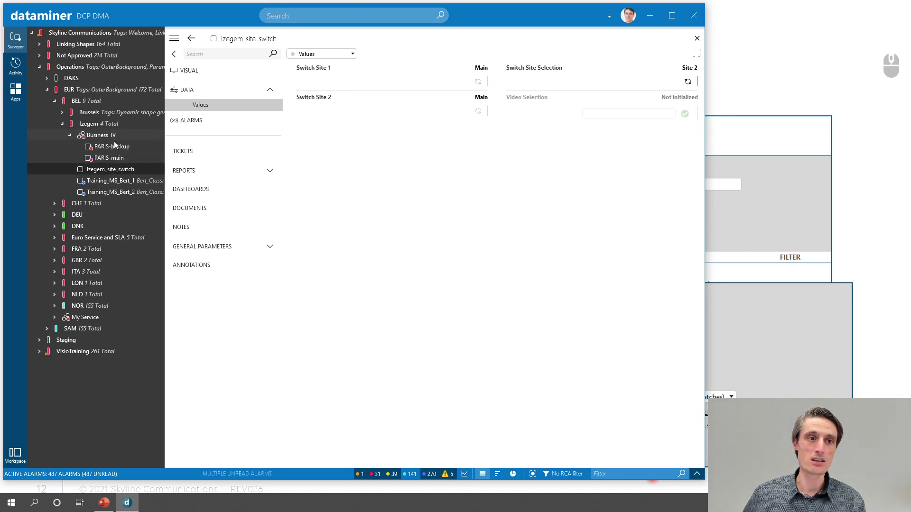
click(687, 82)
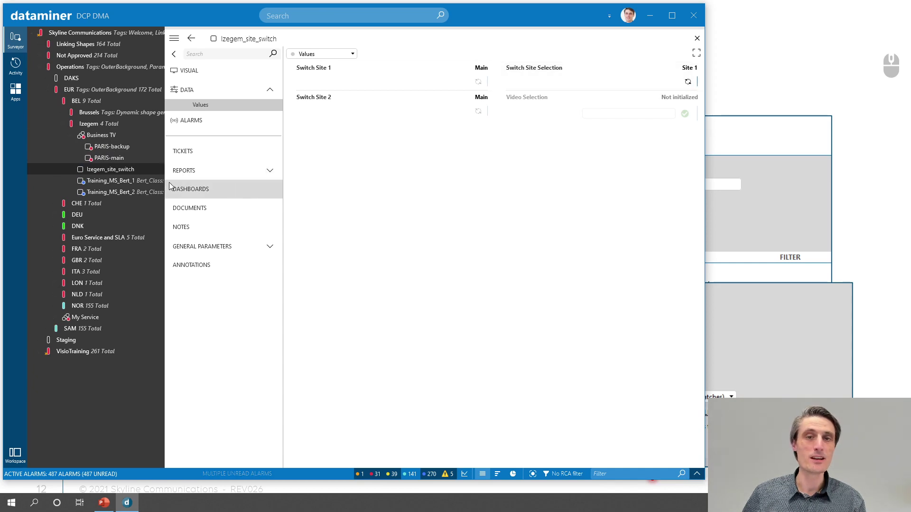
Open the Business TV service, edit it and show the parameter settings of its BRUSSELS group.
click(101, 136)
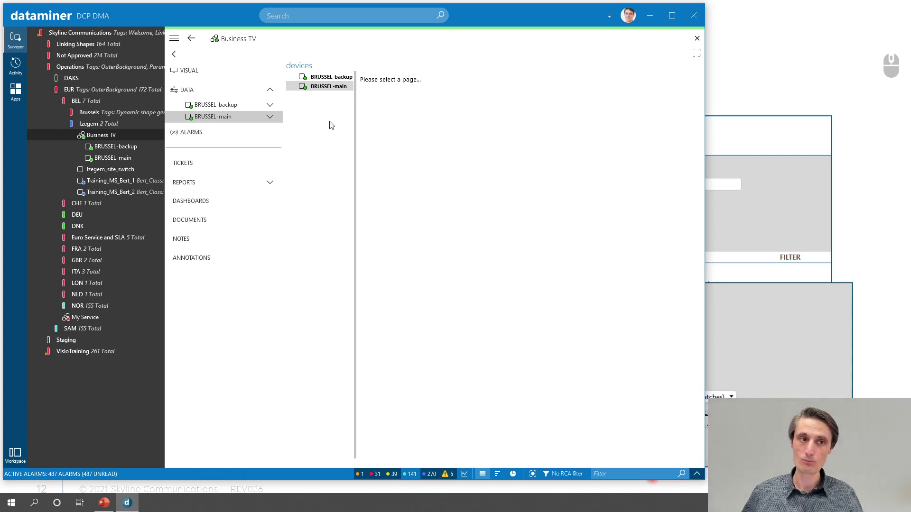
right_click(96, 135)
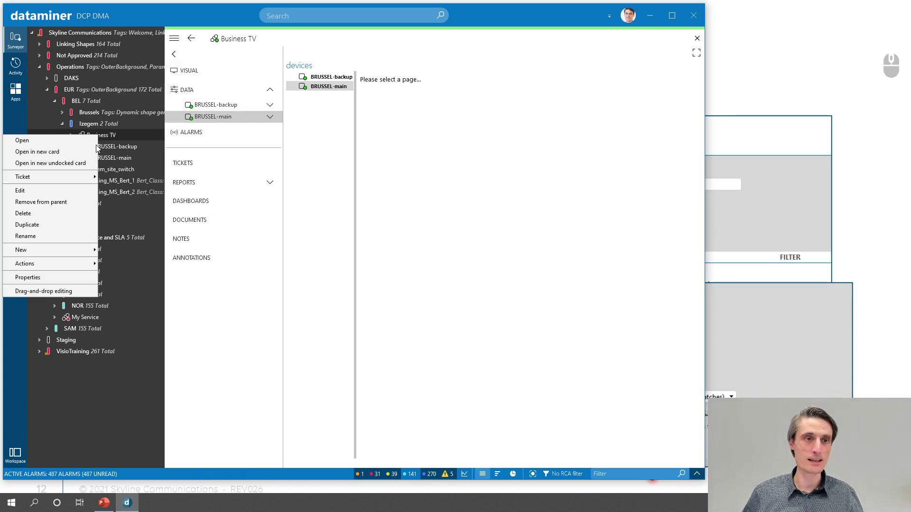
click(36, 191)
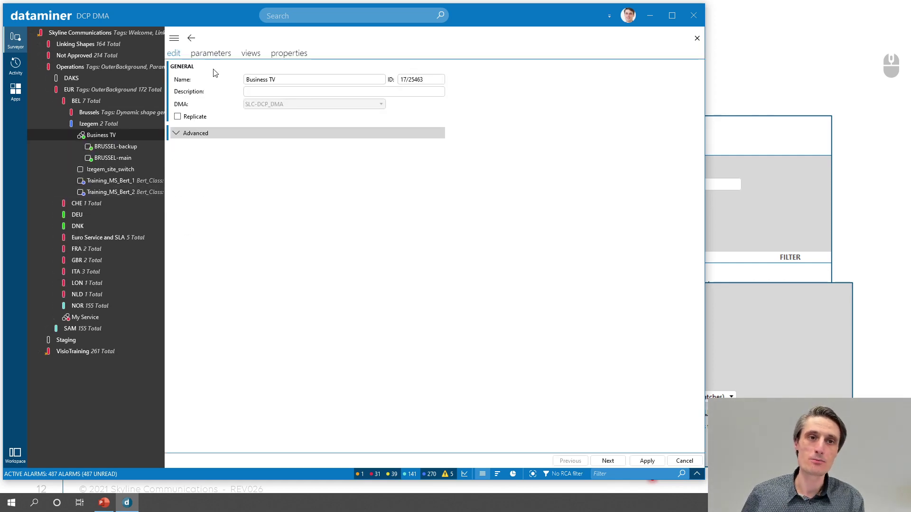
click(210, 54)
click(192, 77)
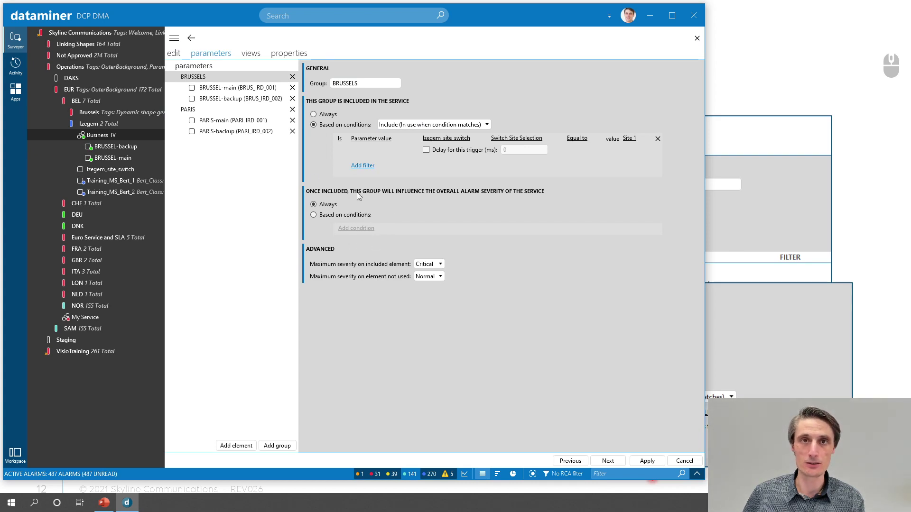
Let BRUSSEL-main influence the service's alarm severity only when the Switch Site 1 parameter of Izegem_site_switch equals Main.
click(211, 89)
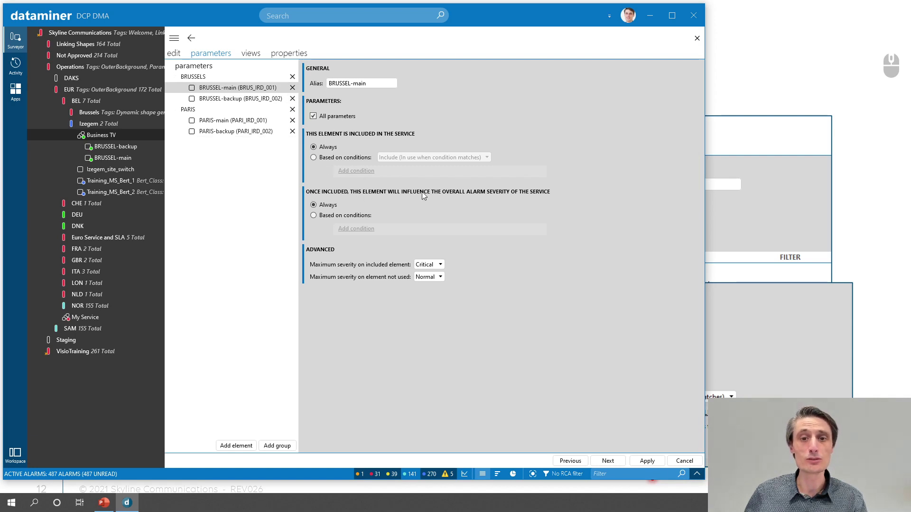
click(313, 216)
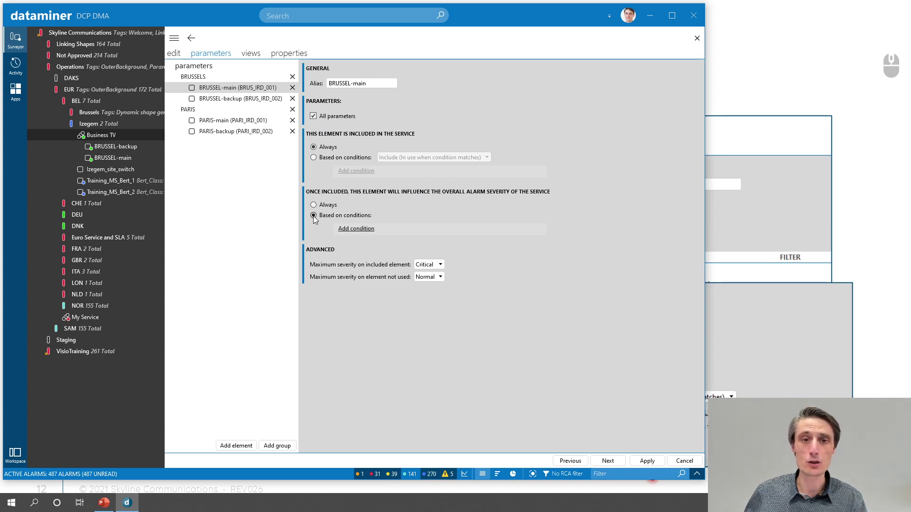
click(357, 229)
click(359, 239)
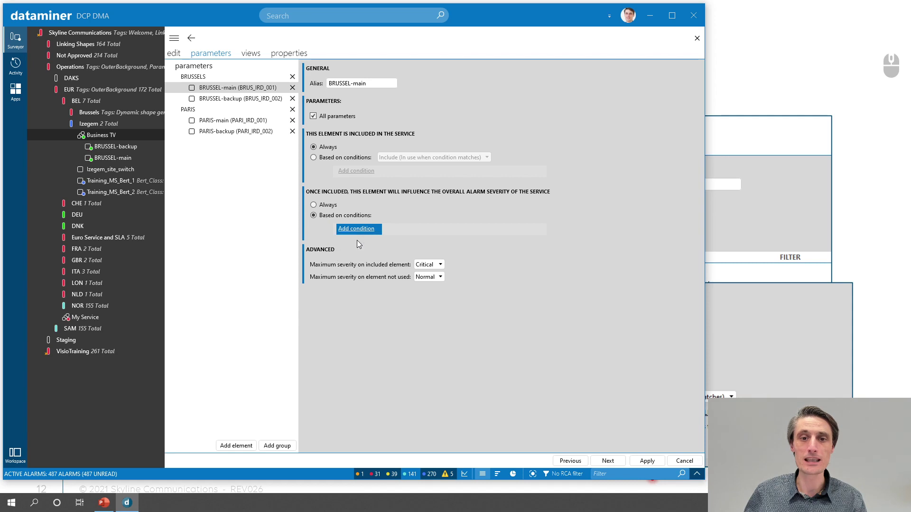
click(442, 229)
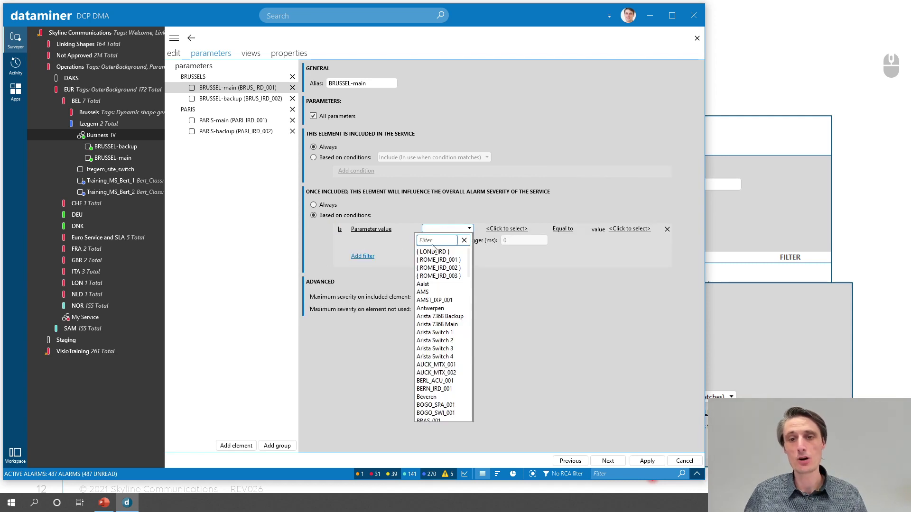
text(iz)
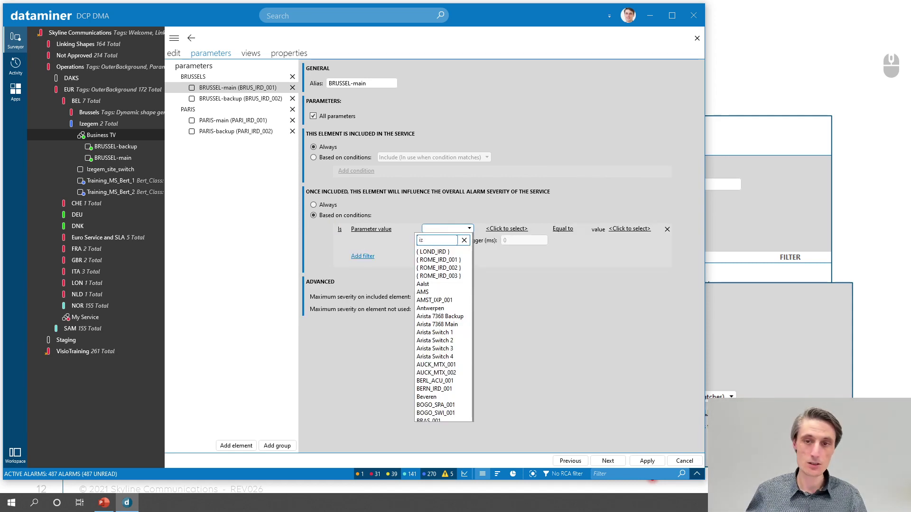
click(434, 260)
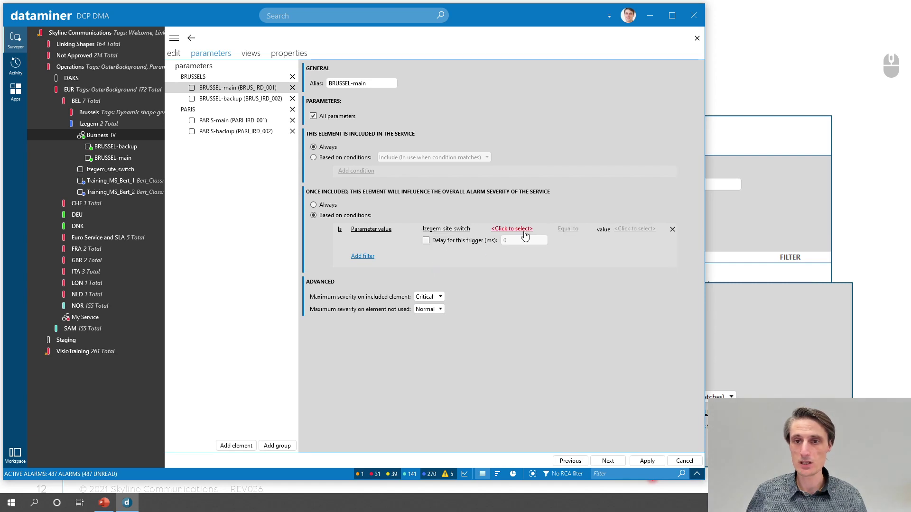
click(509, 229)
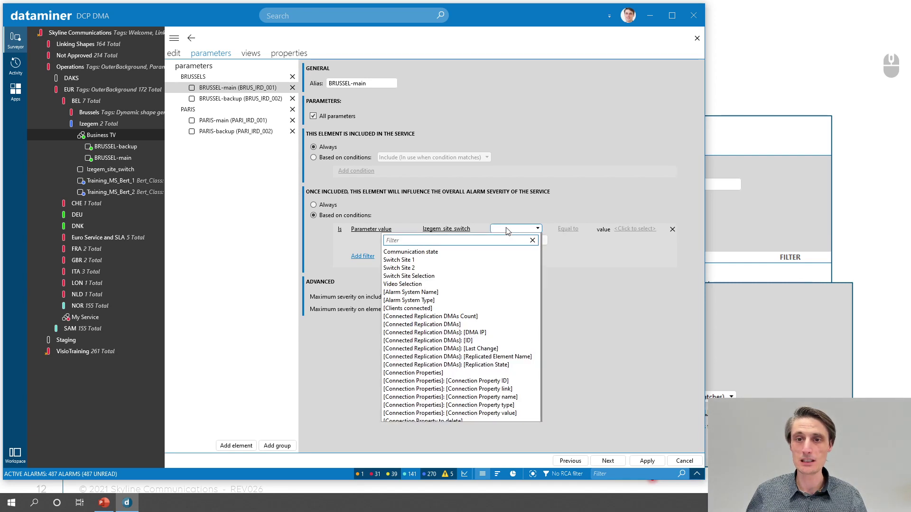
click(407, 261)
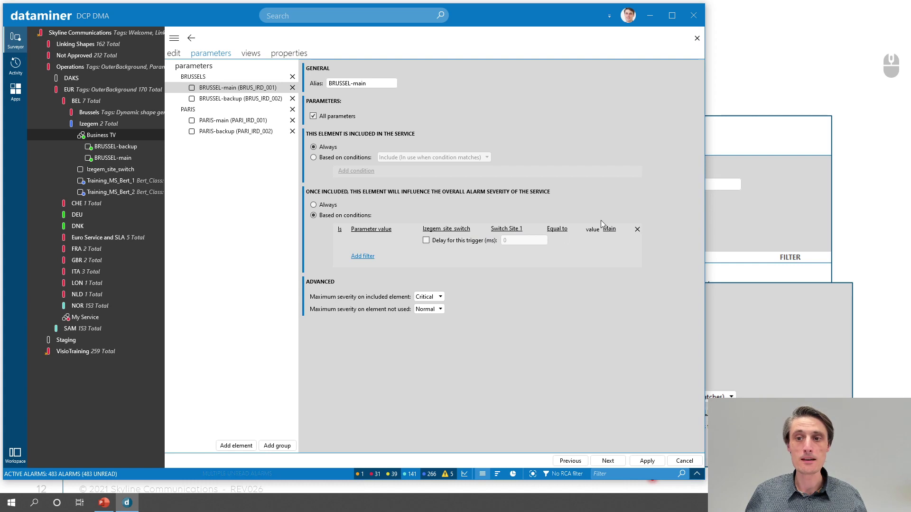
Let BRUSSEL-backup influence the service's alarm severity only when Switch Site 1 of Izegem_site_switch equals Backup, and apply the service changes.
click(232, 100)
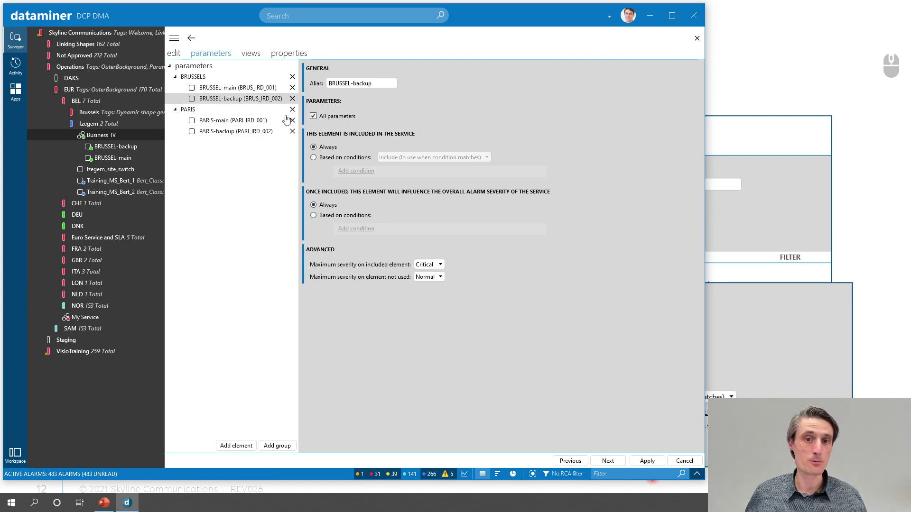
click(333, 217)
click(356, 229)
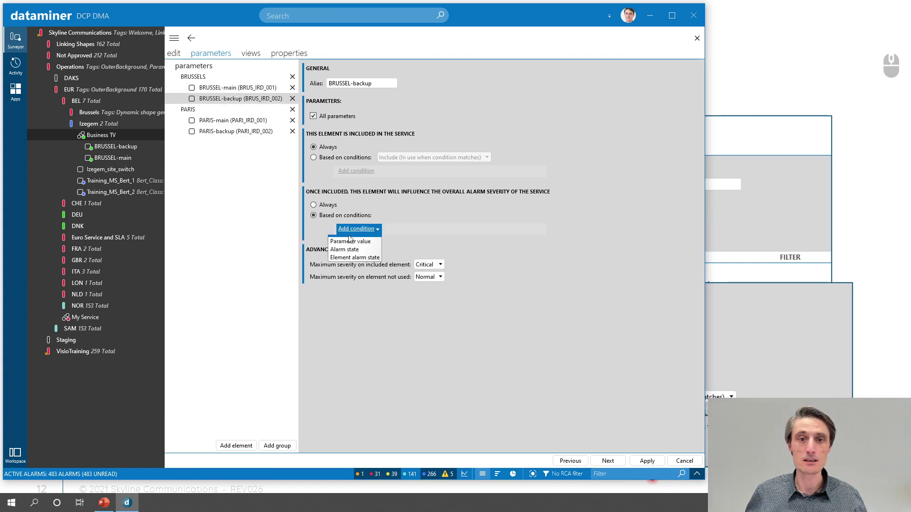
click(356, 236)
click(438, 229)
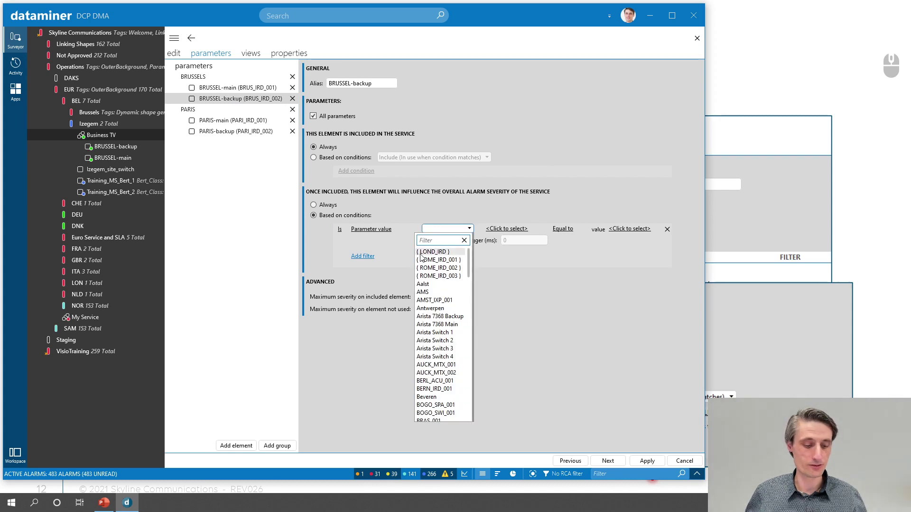
text(ize)
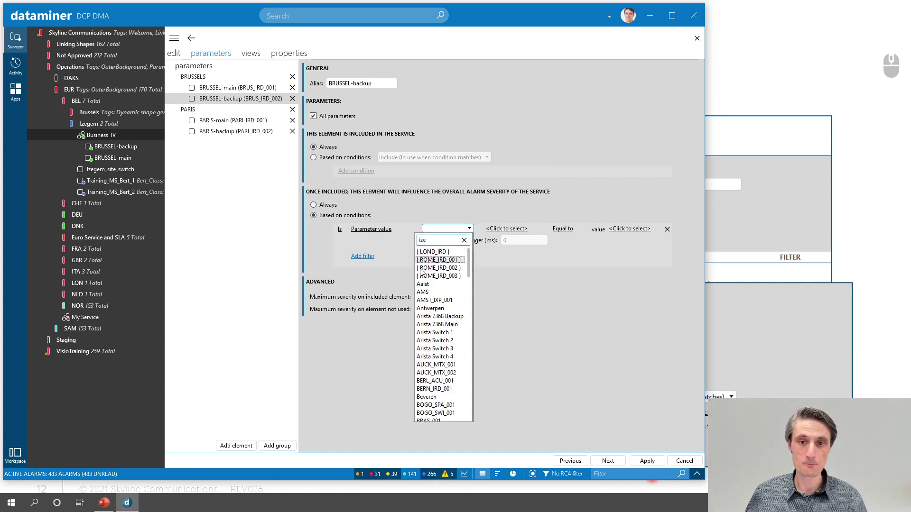
click(434, 257)
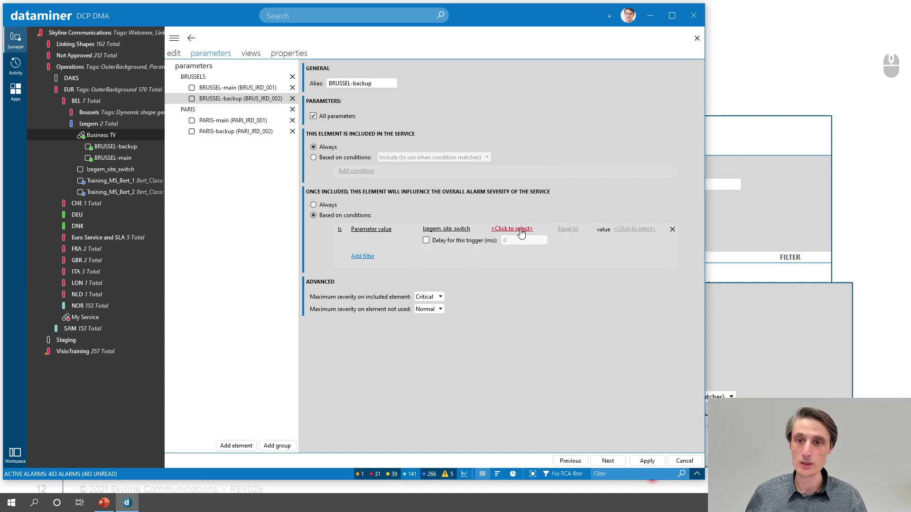
click(518, 231)
click(426, 265)
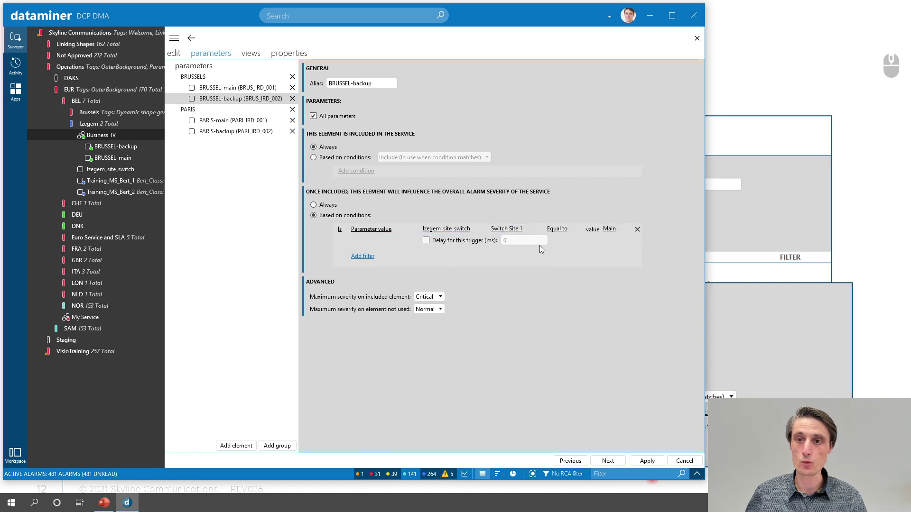
click(608, 232)
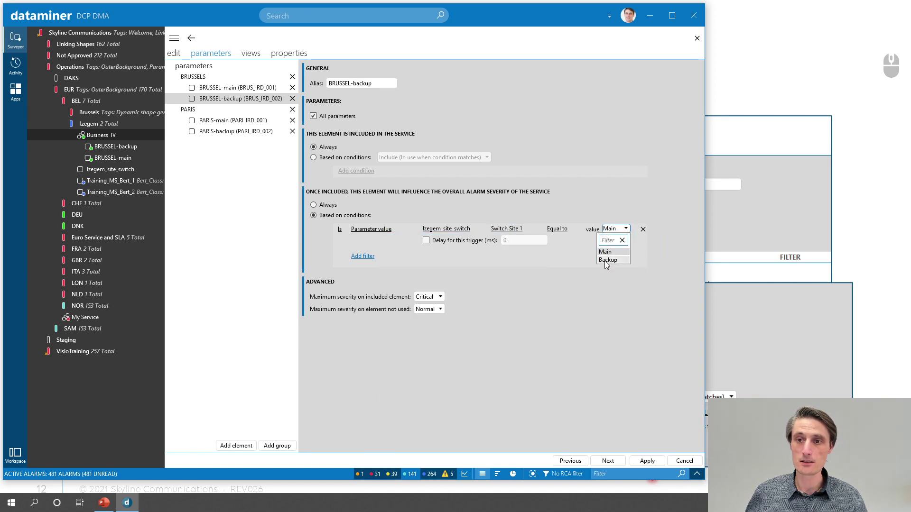
click(609, 260)
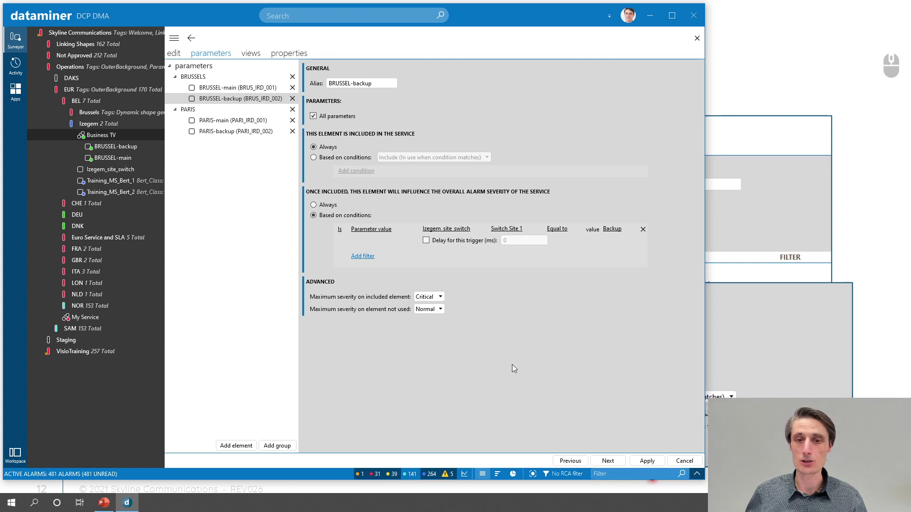
click(647, 461)
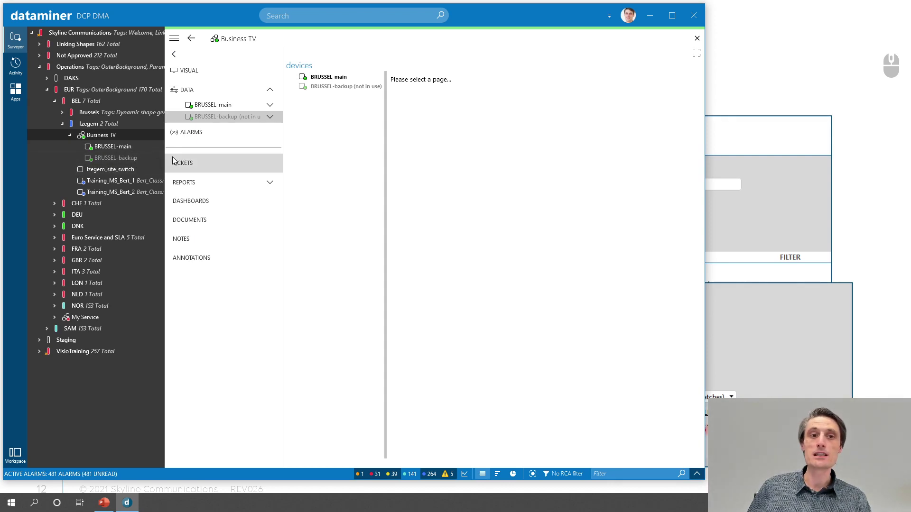
Open Izegem_site_switch beside the service and test the alarm conditions by switching Switch Site 1 to Backup and back to Main.
right_click(116, 174)
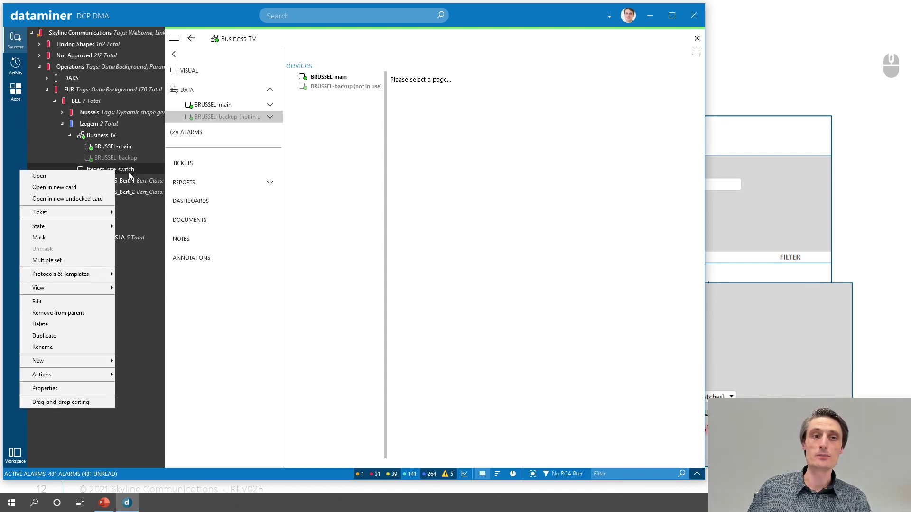
click(104, 185)
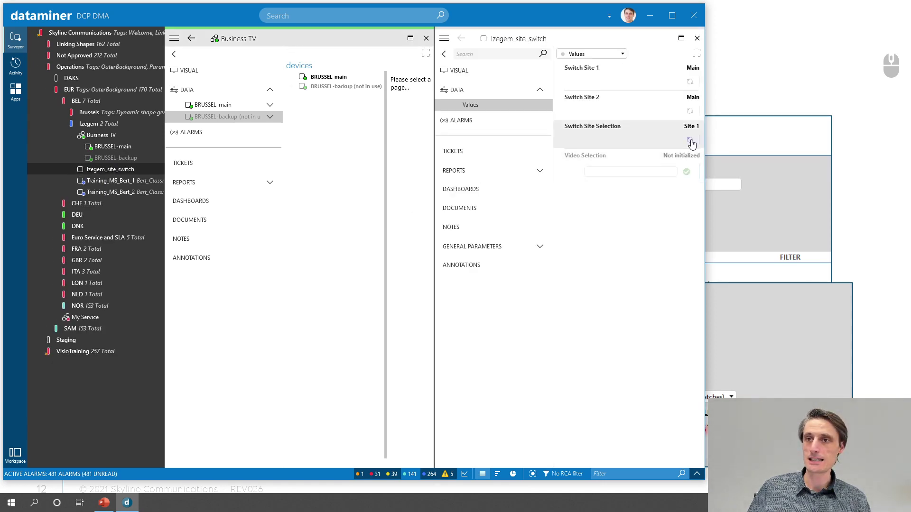
click(691, 83)
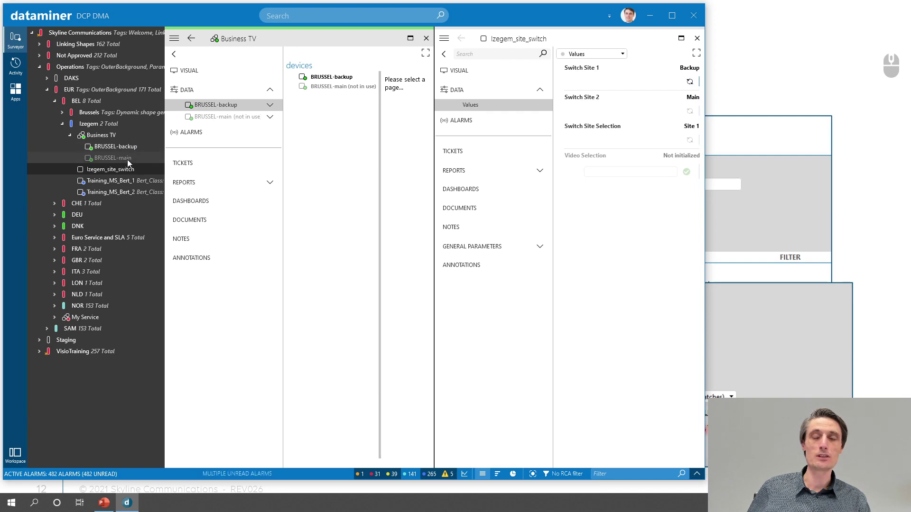
mouse_move(245, 115)
mouse_down()
mouse_move(237, 125)
mouse_move(264, 125)
mouse_move(239, 125)
mouse_move(256, 124)
mouse_up()
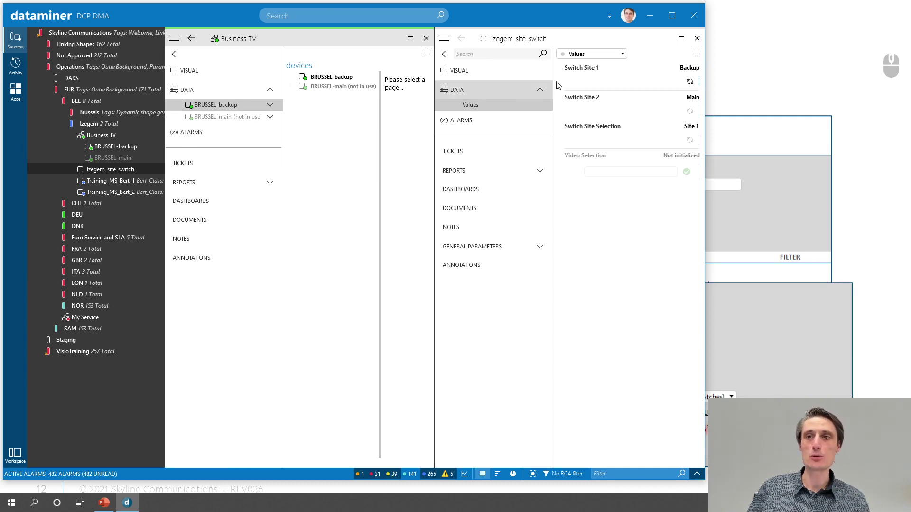
click(691, 83)
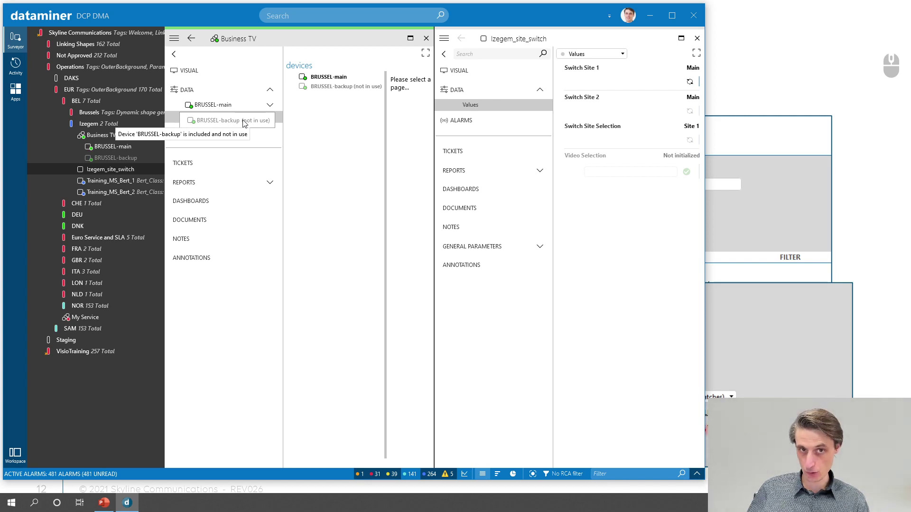
Review the BRUSSELS group and BRUSSEL-main conditions and maximum severity settings in the maximized Business TV service editor, leaving without changes.
click(174, 39)
click(85, 96)
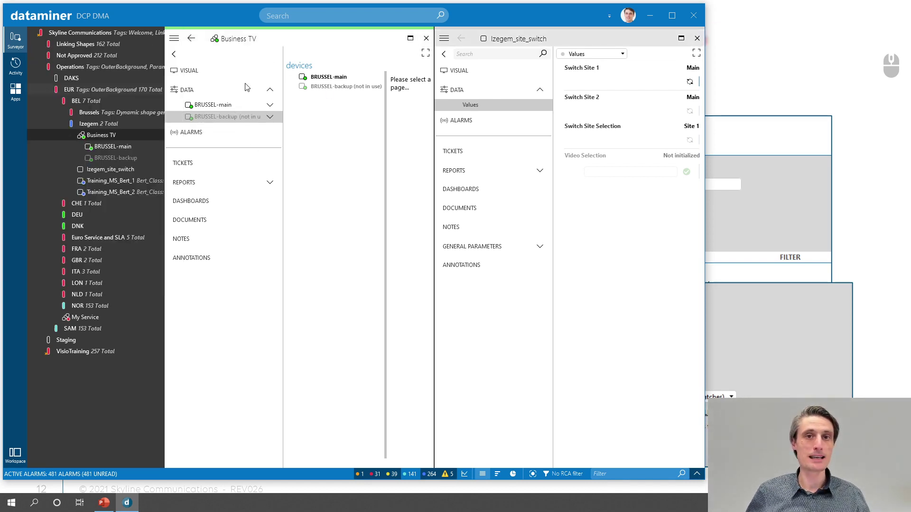
click(410, 38)
click(211, 55)
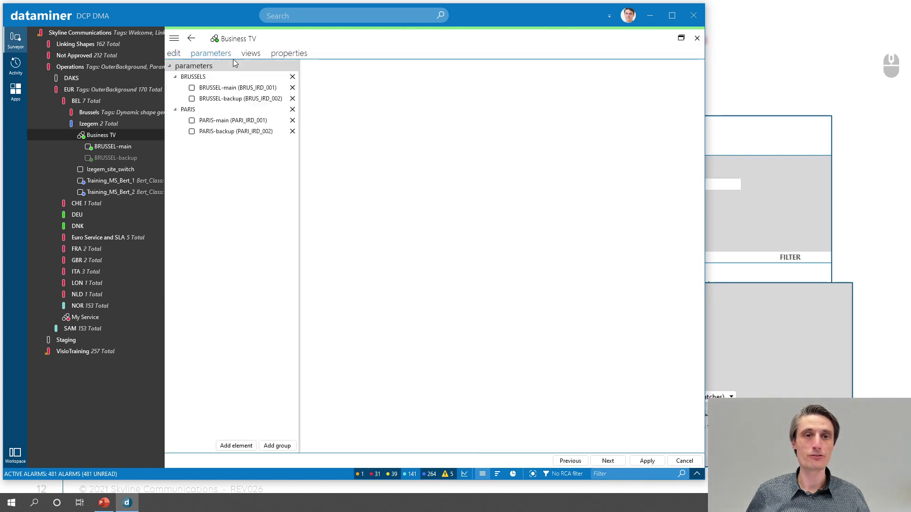
click(202, 79)
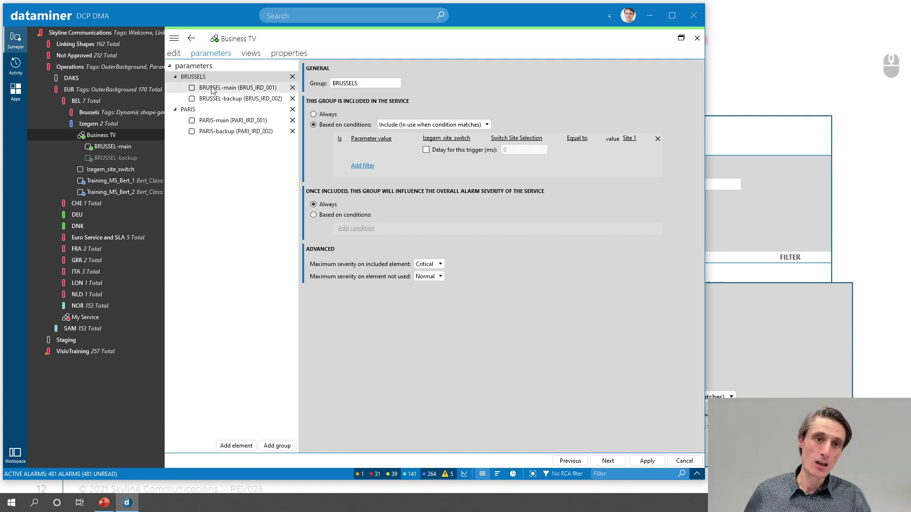
click(212, 89)
click(204, 81)
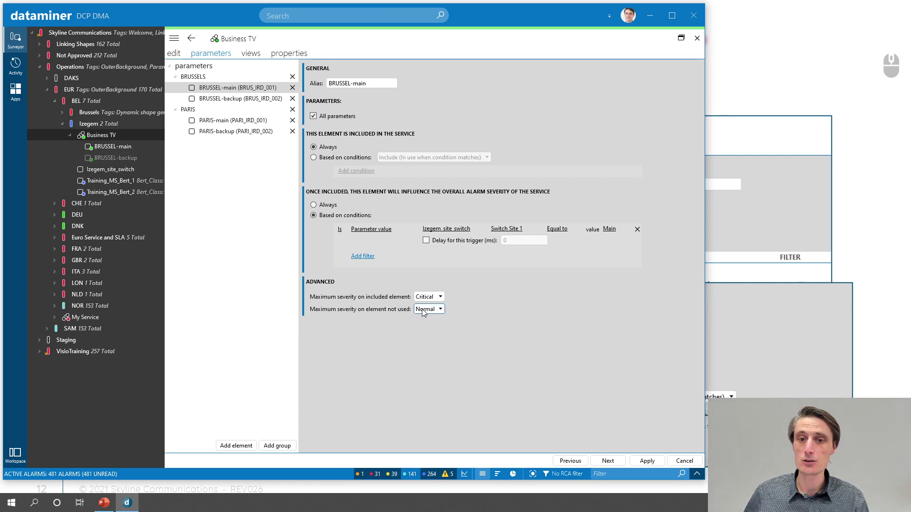
click(684, 460)
Set the Output Gain of BRUSSEL-main to 21 dBm on its Audio page within the service.
click(227, 106)
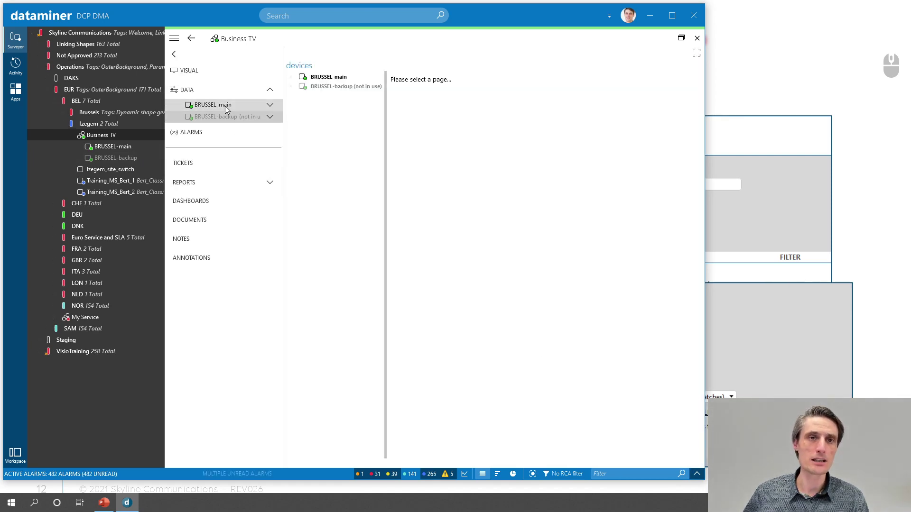
click(332, 78)
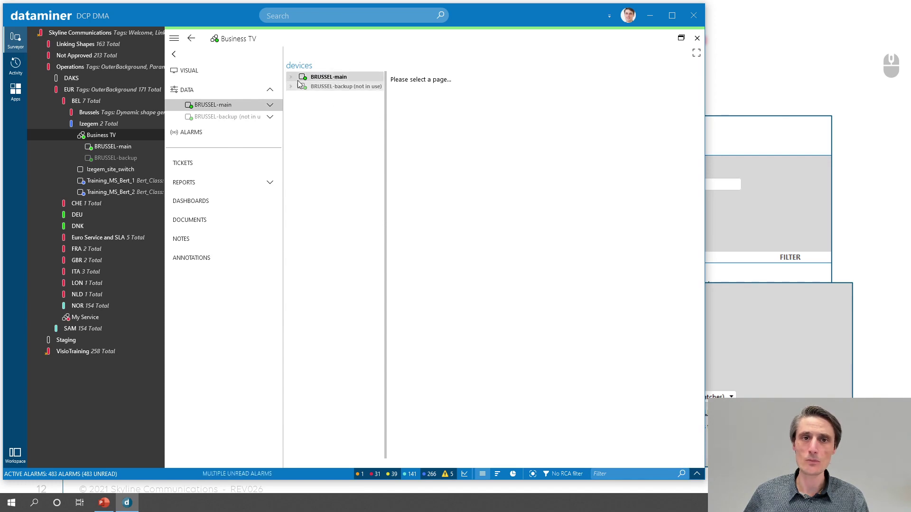
click(291, 77)
click(317, 86)
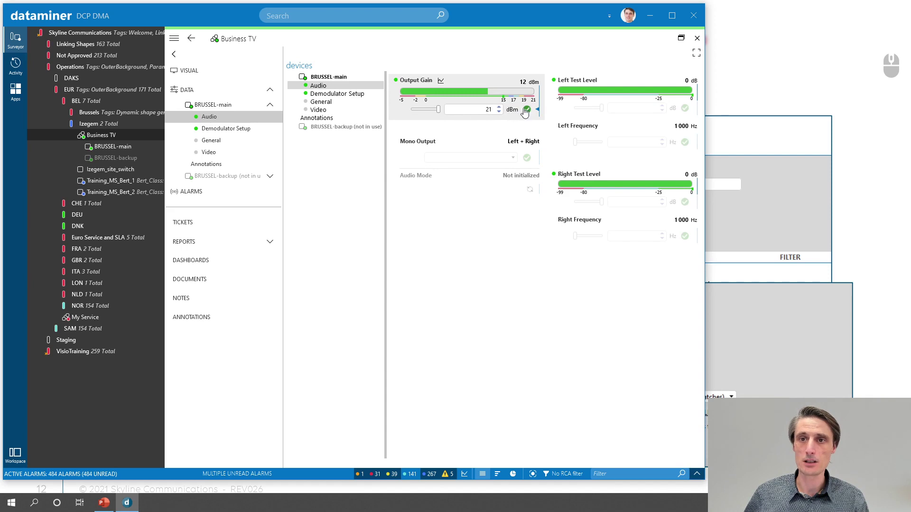
click(526, 110)
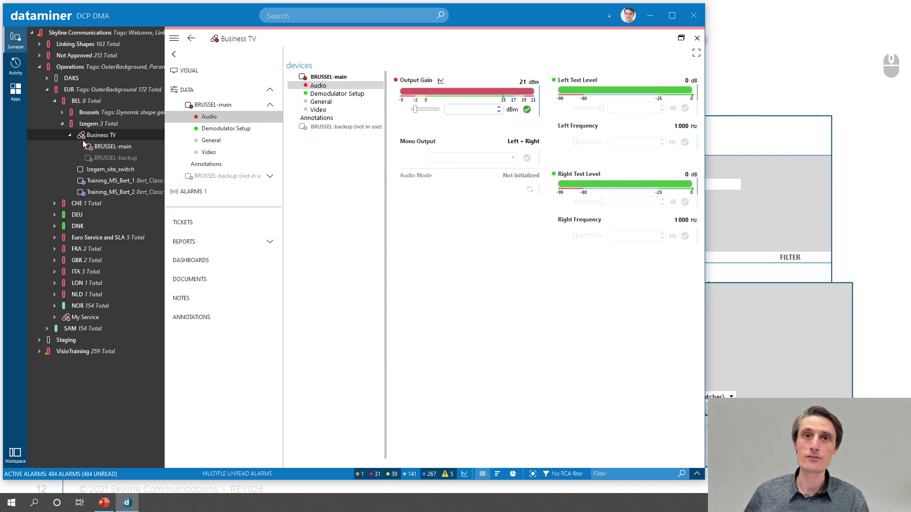
Lower the Output Gain of BRUSSEL-main to 9 dBm.
click(499, 112)
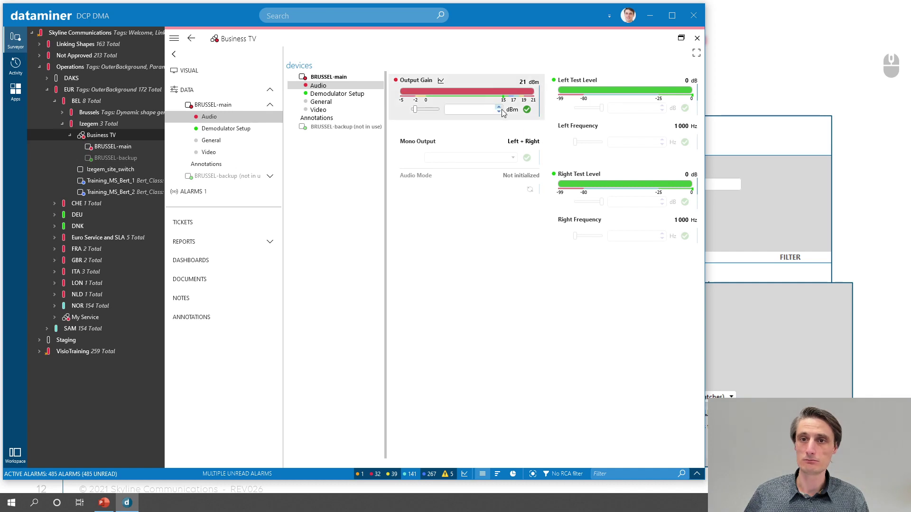
click(499, 111)
click(498, 112)
click(498, 111)
click(499, 112)
click(498, 111)
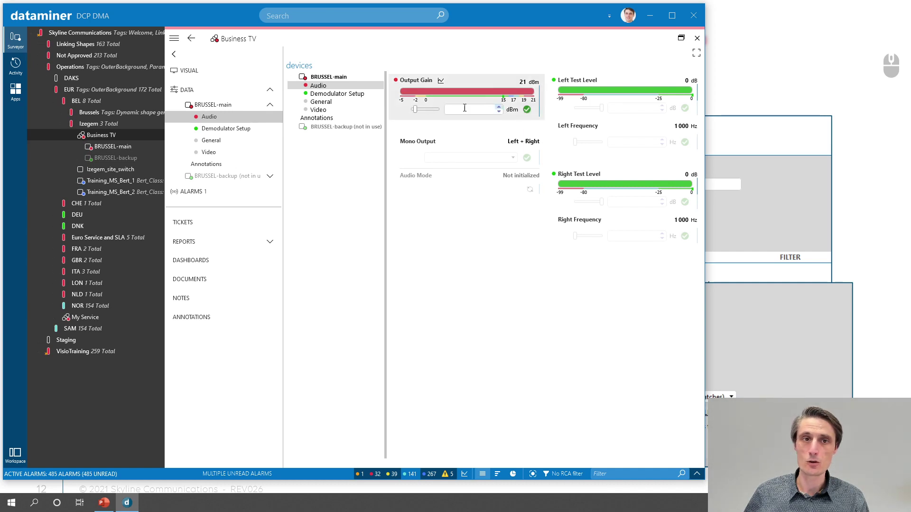
click(527, 110)
Set the Output Gain of the unused BRUSSEL-backup element to 21 dBm on its Audio page.
click(292, 128)
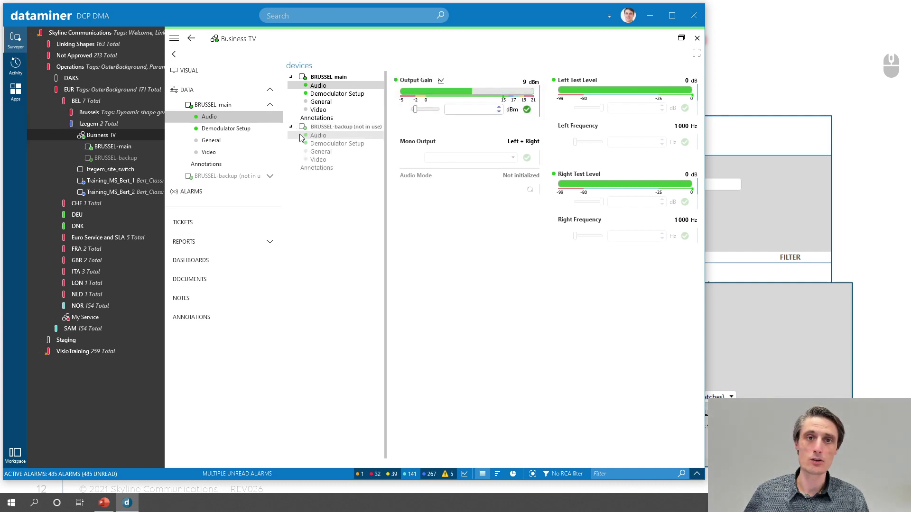
click(301, 136)
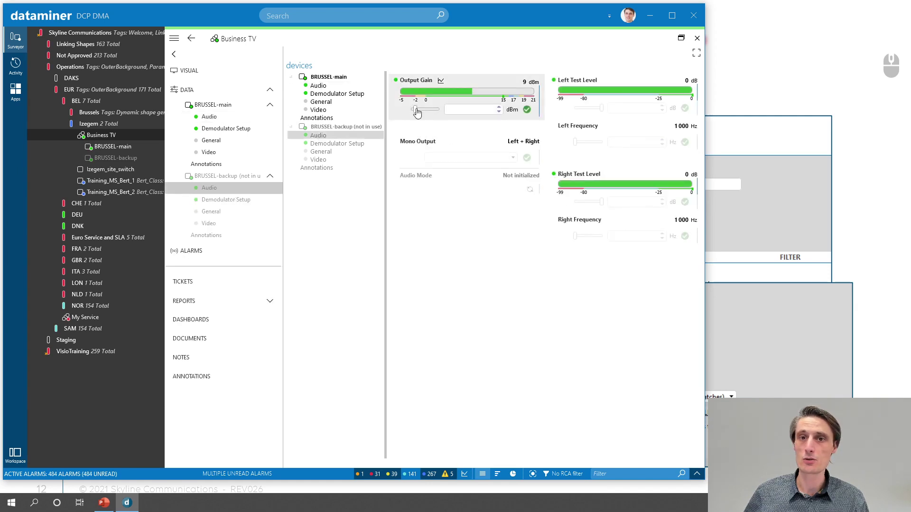
drag(416, 109, 440, 110)
click(527, 109)
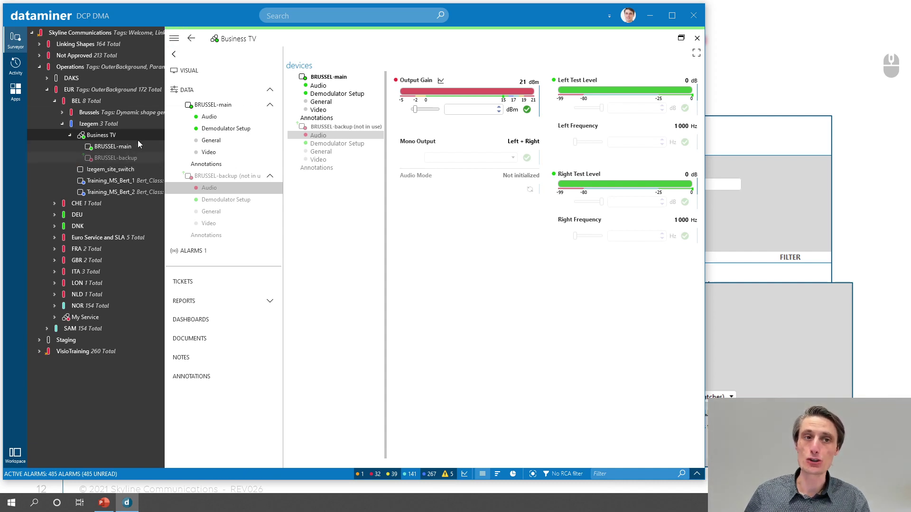
Edit Business TV to cap BRUSSEL-main's maximum severity at Major when included and Warning when not used, and apply the changes.
click(174, 38)
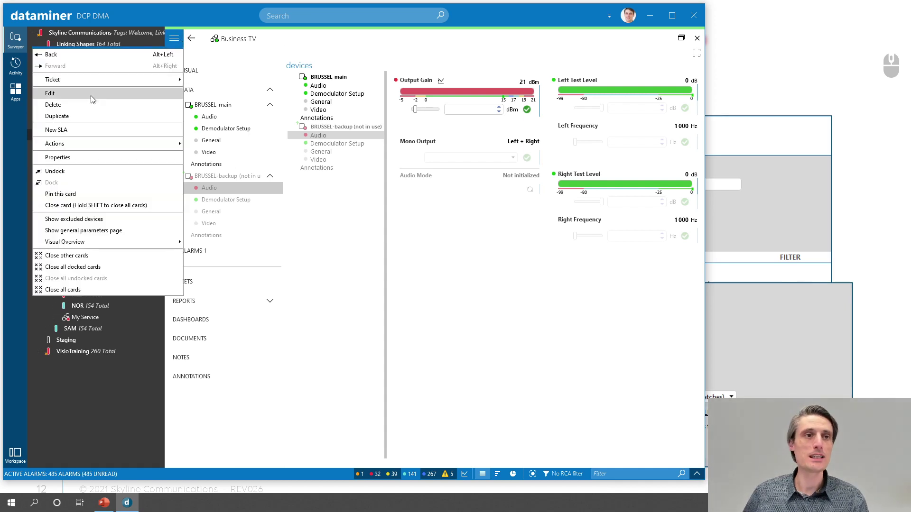
click(137, 93)
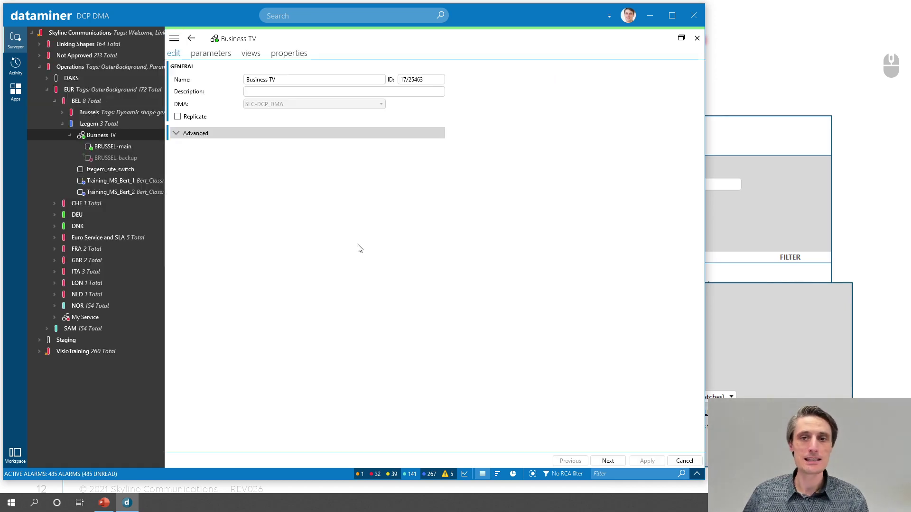
click(220, 55)
click(237, 88)
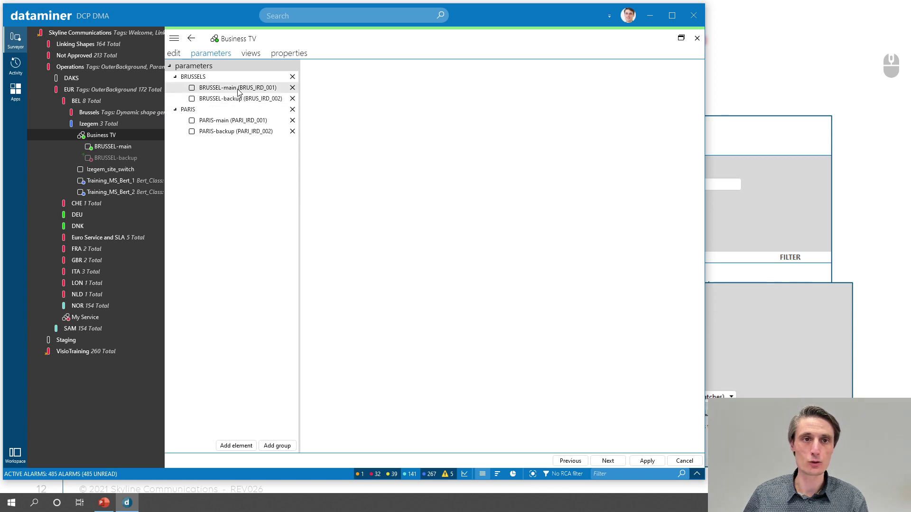
click(438, 298)
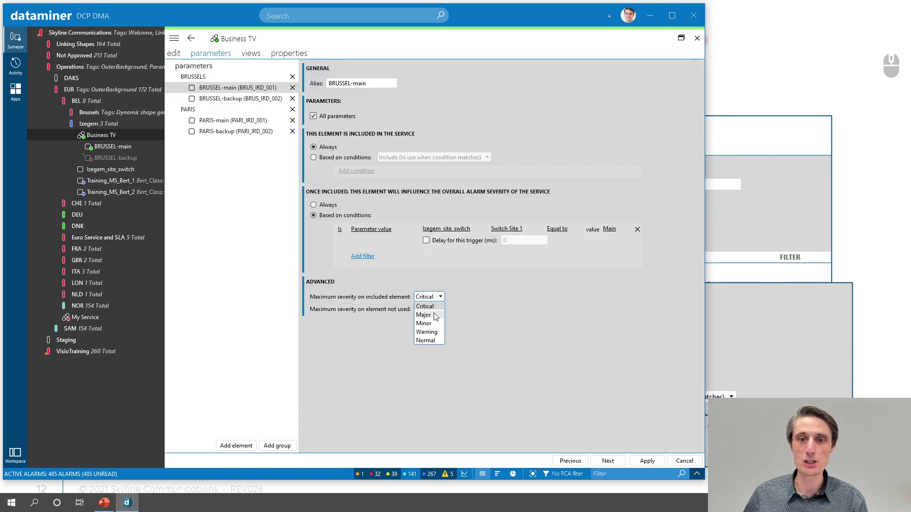
click(427, 315)
click(432, 309)
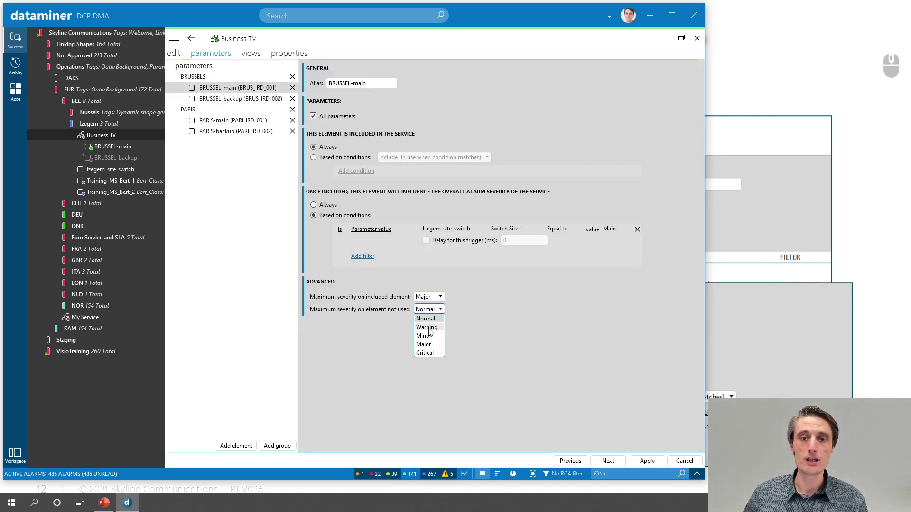
click(430, 328)
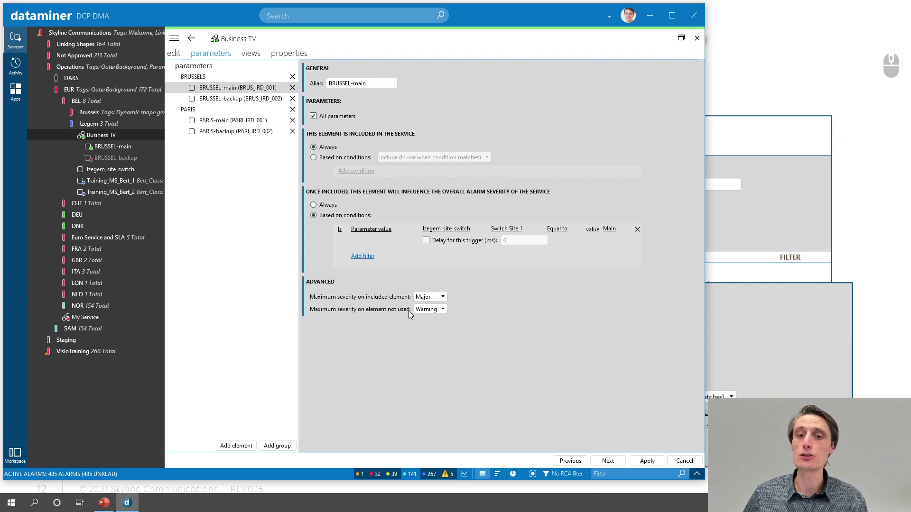
click(647, 461)
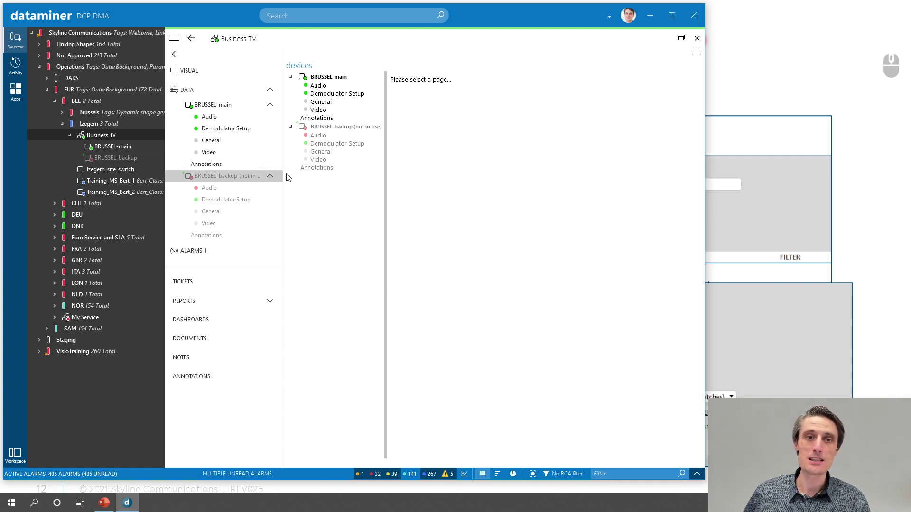
Lower the Output Gain of the unused BRUSSEL-backup element on its Audio page and raise it back to 21 dBm.
click(317, 136)
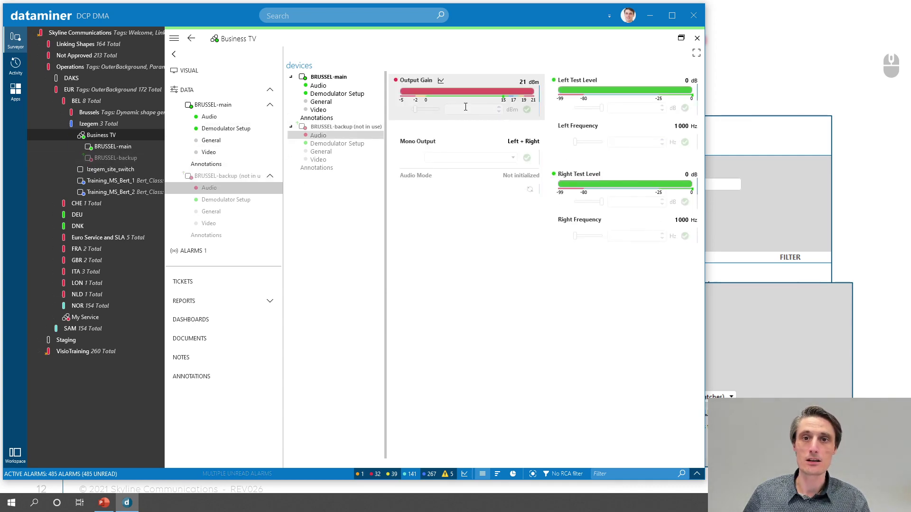
click(481, 108)
text(15)
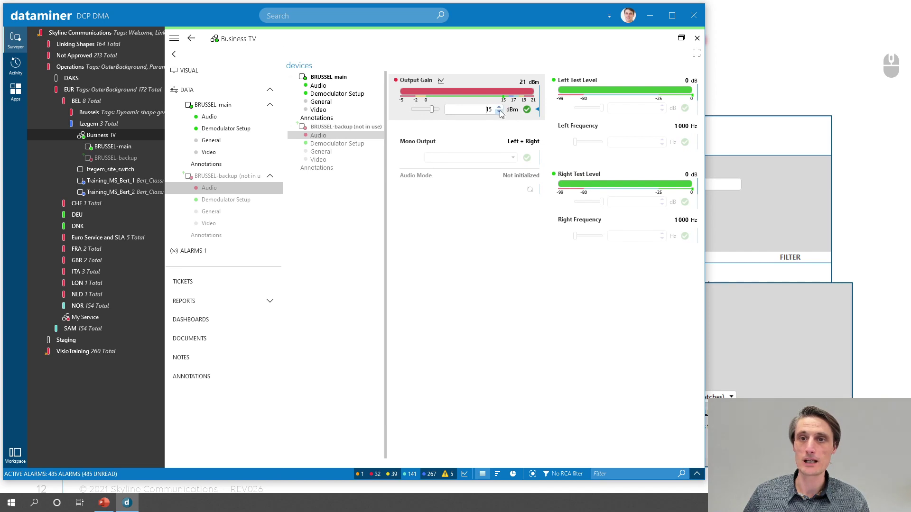
click(524, 111)
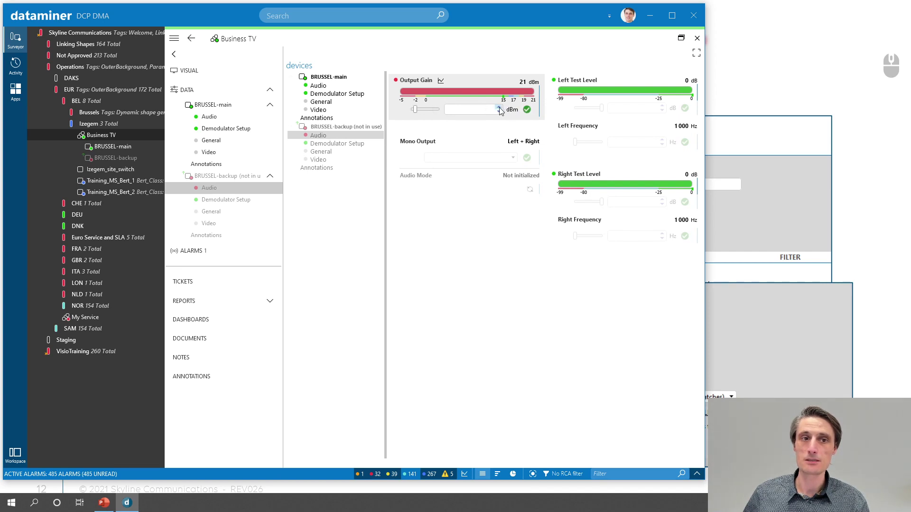
click(499, 108)
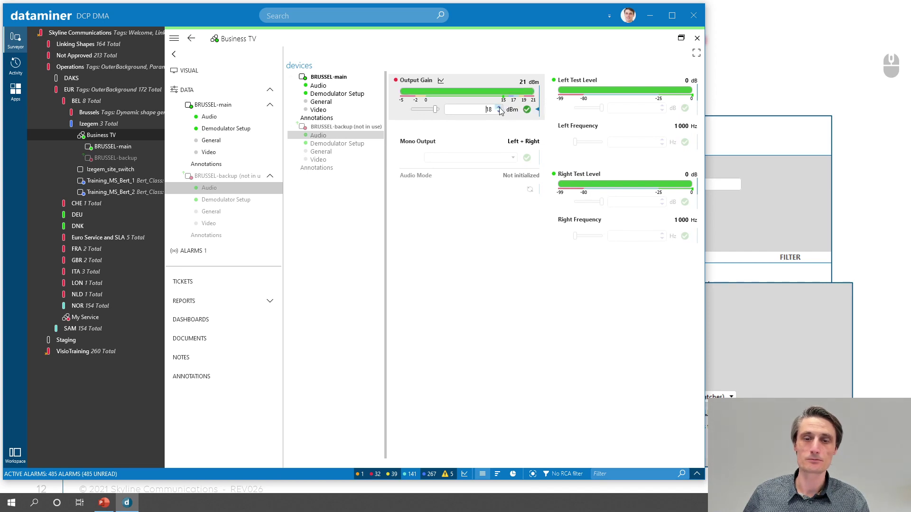
click(526, 110)
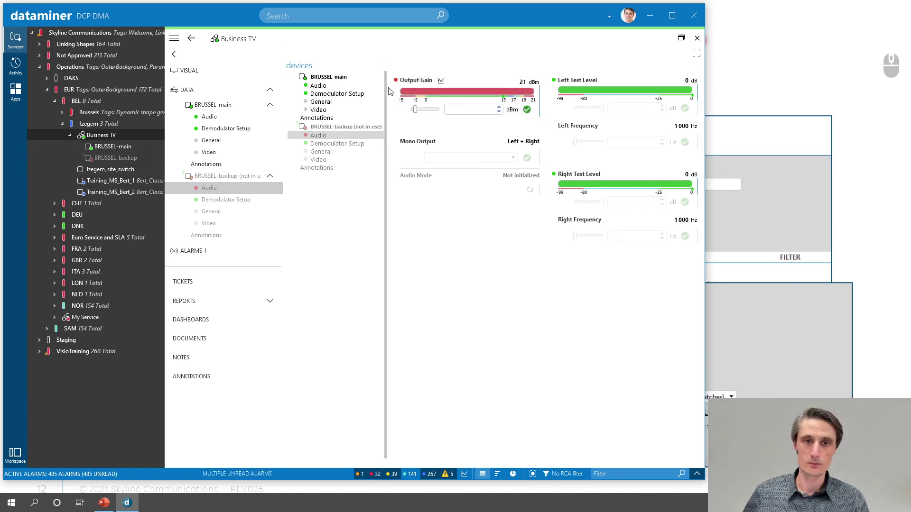
Edit Business TV to cap BRUSSEL-backup's maximum severity at Major when included and Warning when not used, and apply the changes.
click(174, 39)
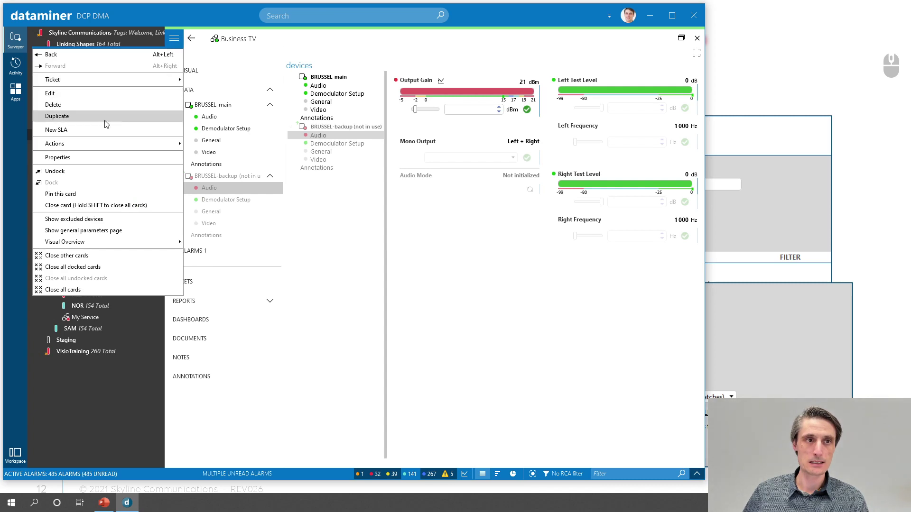
click(70, 94)
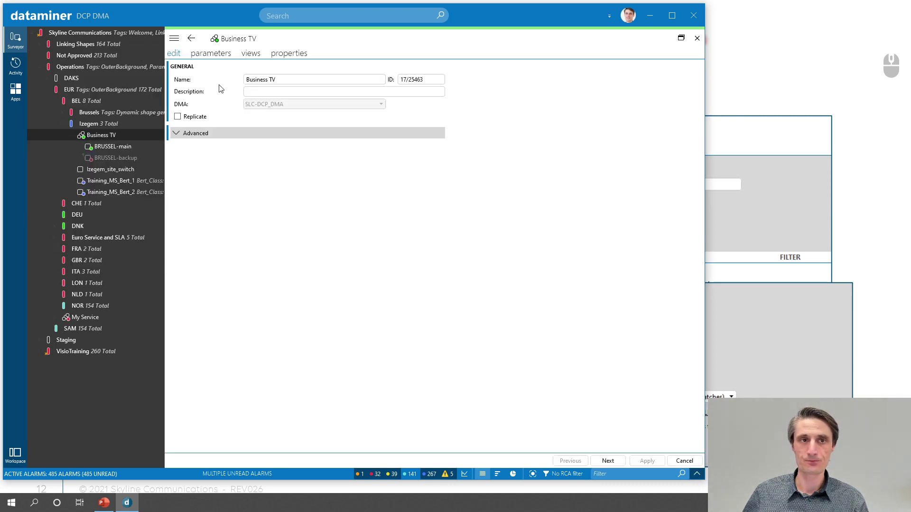
click(213, 54)
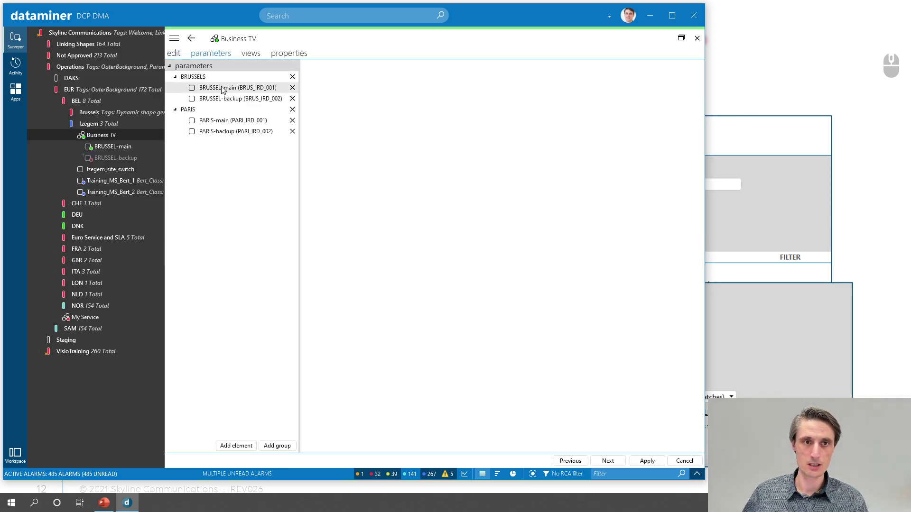
click(223, 90)
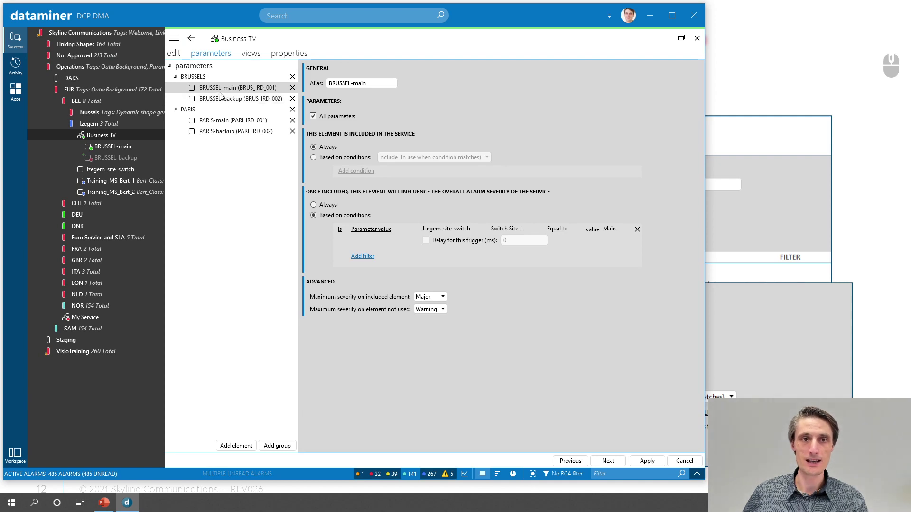
click(228, 100)
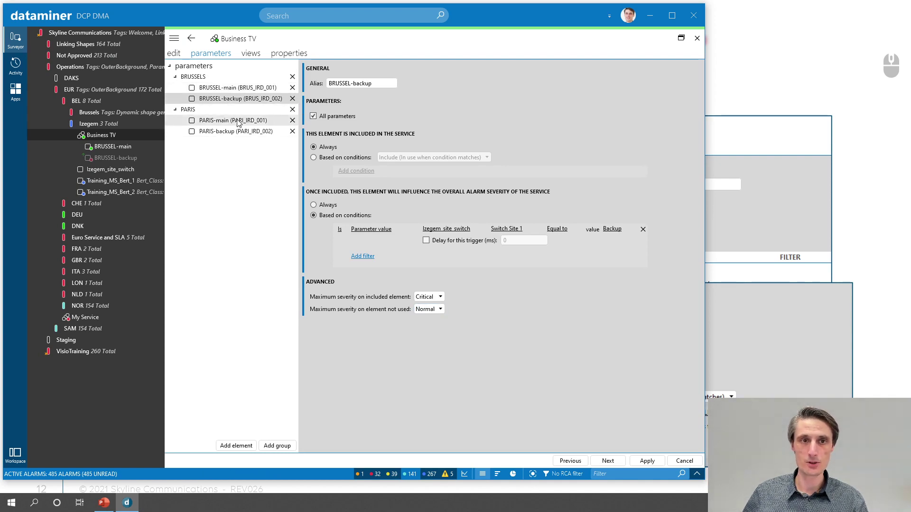
click(434, 309)
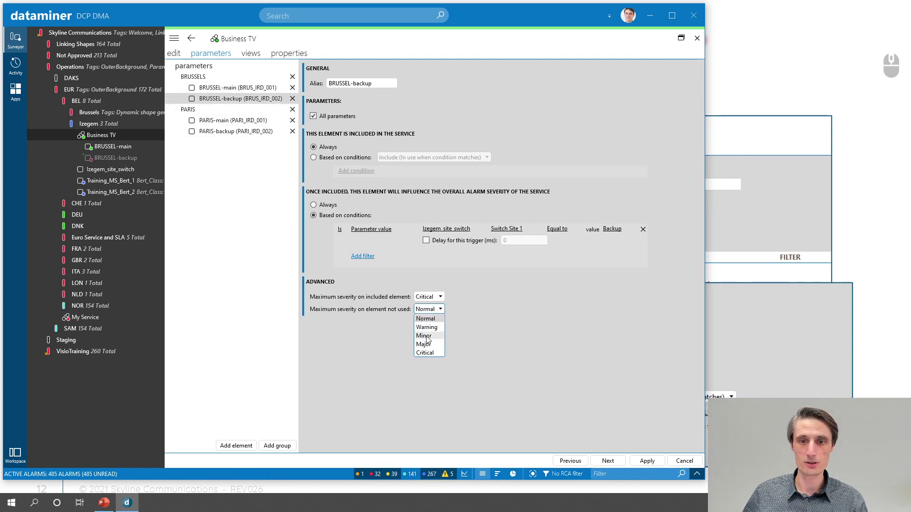
click(427, 327)
click(438, 297)
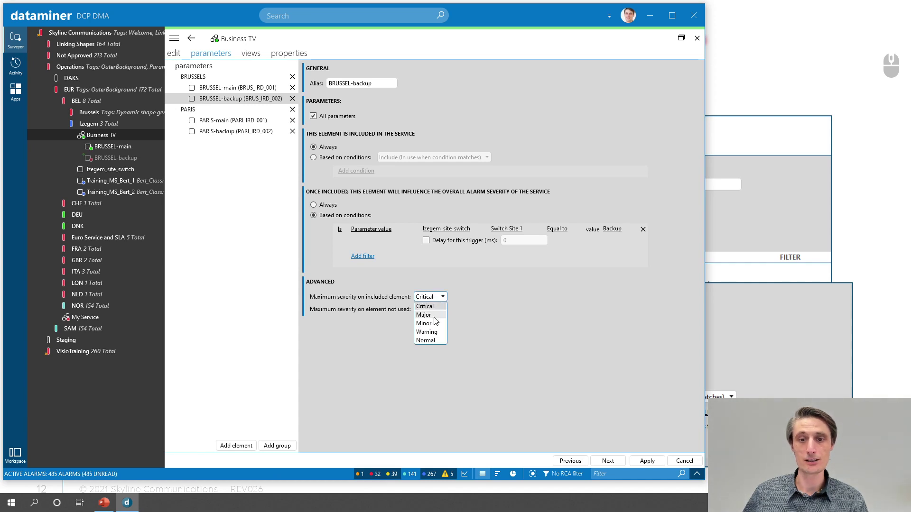
click(426, 313)
click(647, 460)
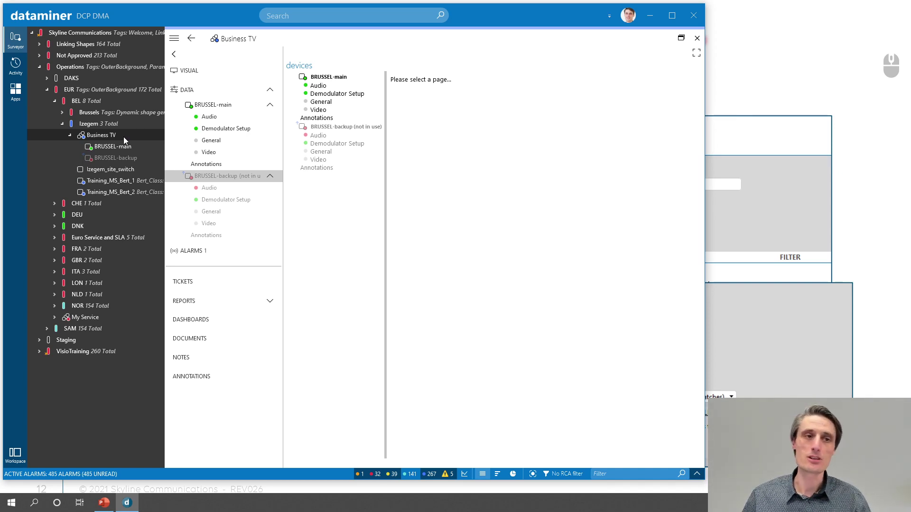
Lower the Output Gain of the unused BRUSSEL-backup element on its Audio page to clear its alarm.
click(332, 137)
click(498, 112)
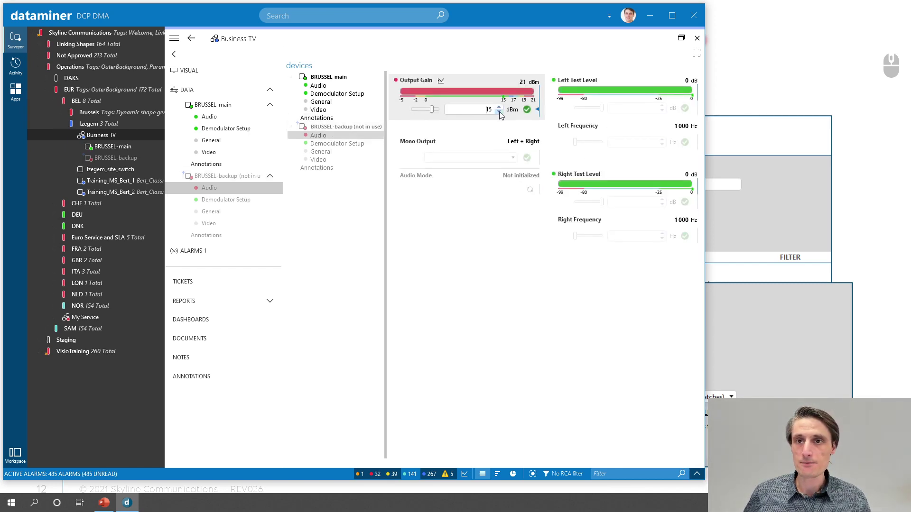
click(527, 110)
Raise the Output Gain of the active BRUSSEL-main element to 21 dBm on its Audio page.
click(318, 86)
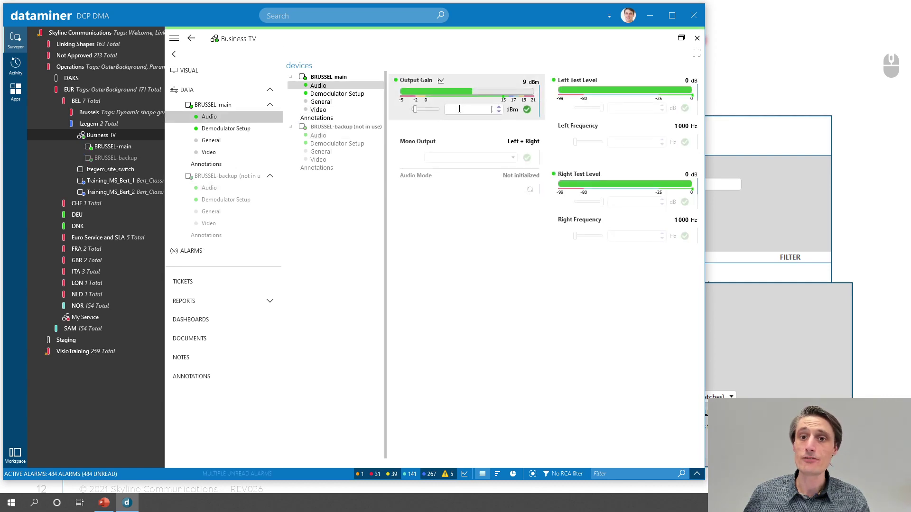
click(499, 107)
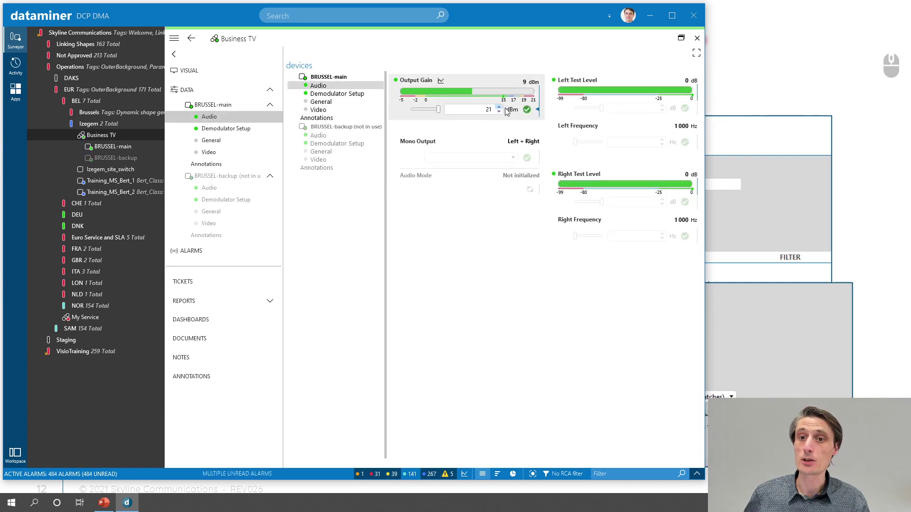
click(526, 110)
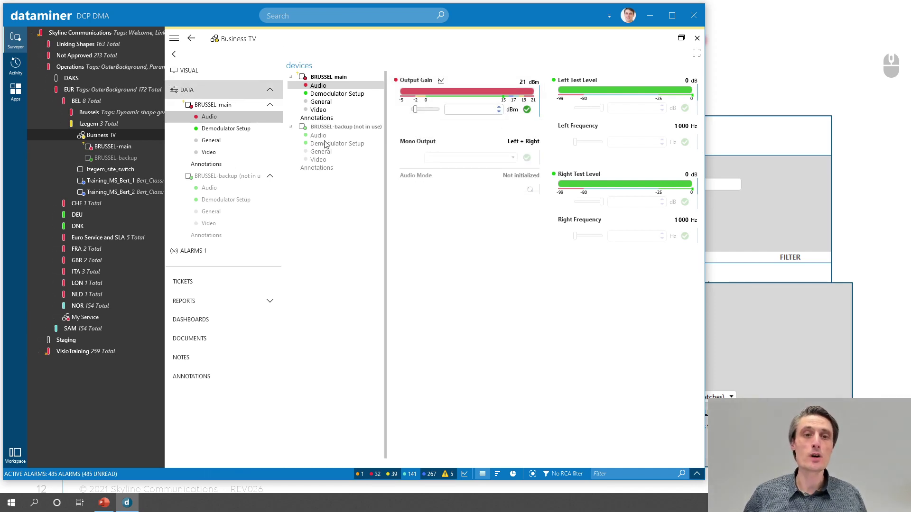
Examine BRUSSEL-main's parameter selection, inclusion conditions, alarm influence and maximum severity settings in the Business TV editor, and leave without saving.
click(174, 38)
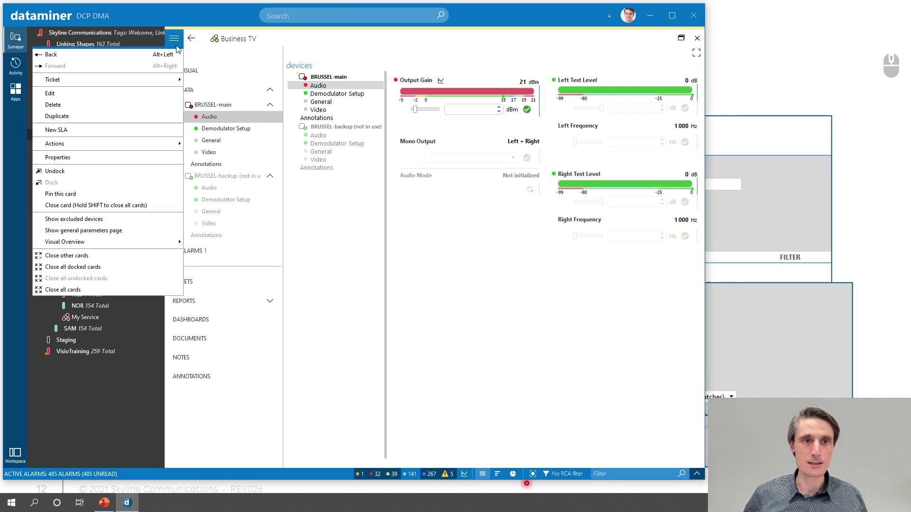
click(93, 97)
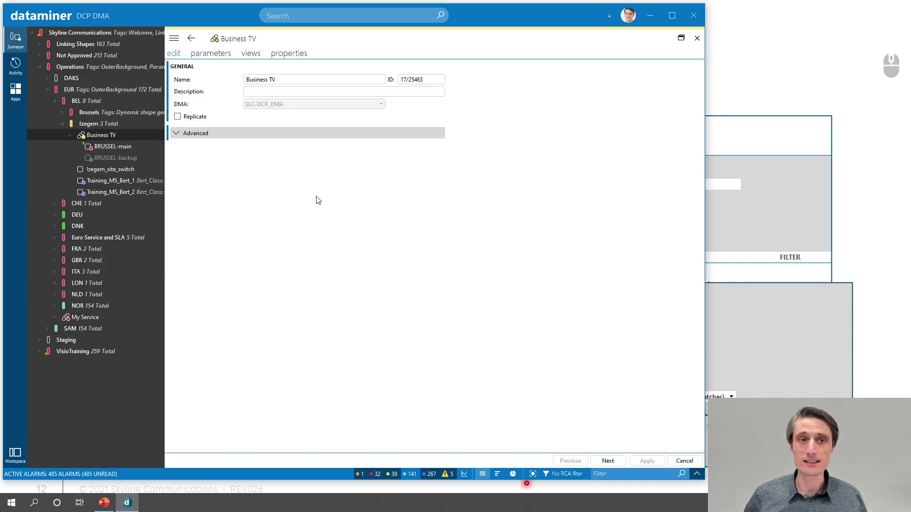
click(212, 54)
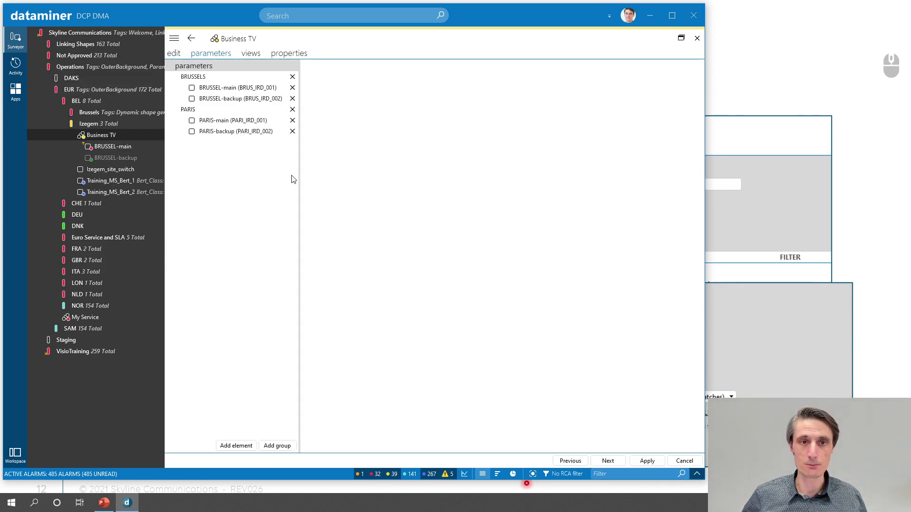
click(224, 88)
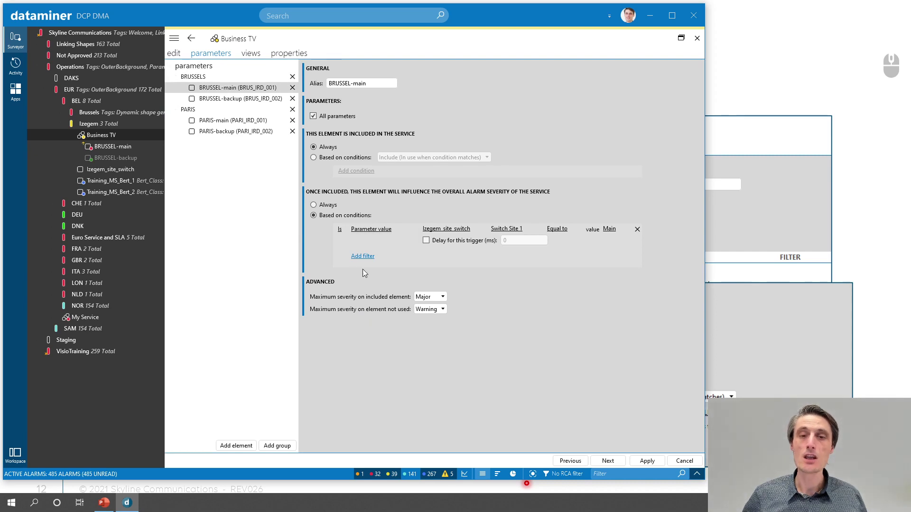
click(334, 122)
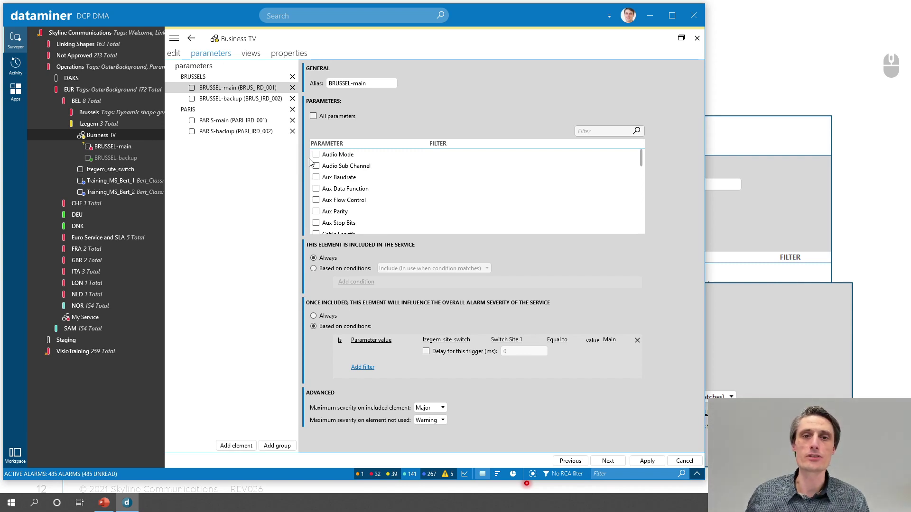
click(313, 117)
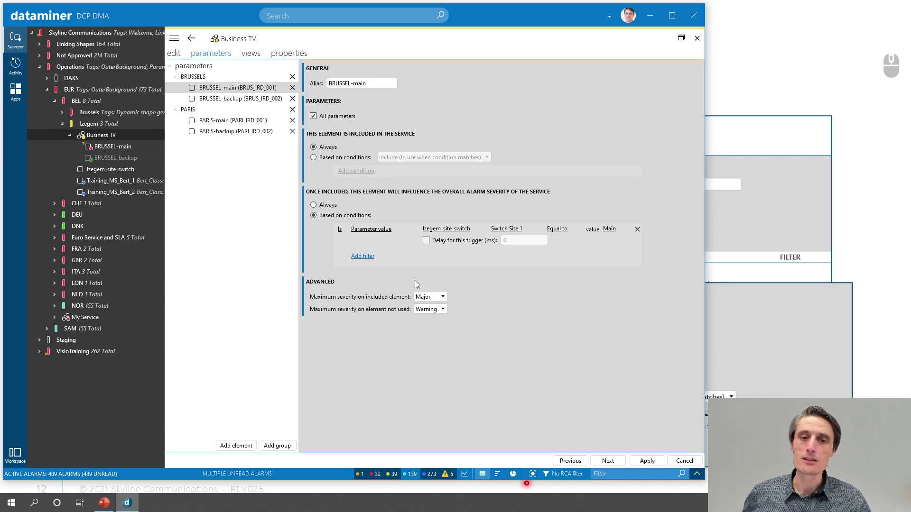
click(429, 297)
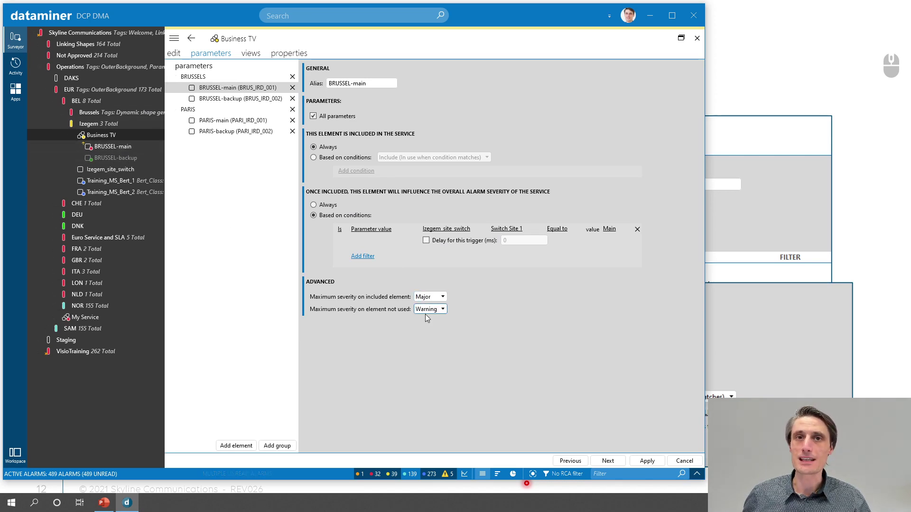
click(425, 309)
scroll(430, 297, up, 1)
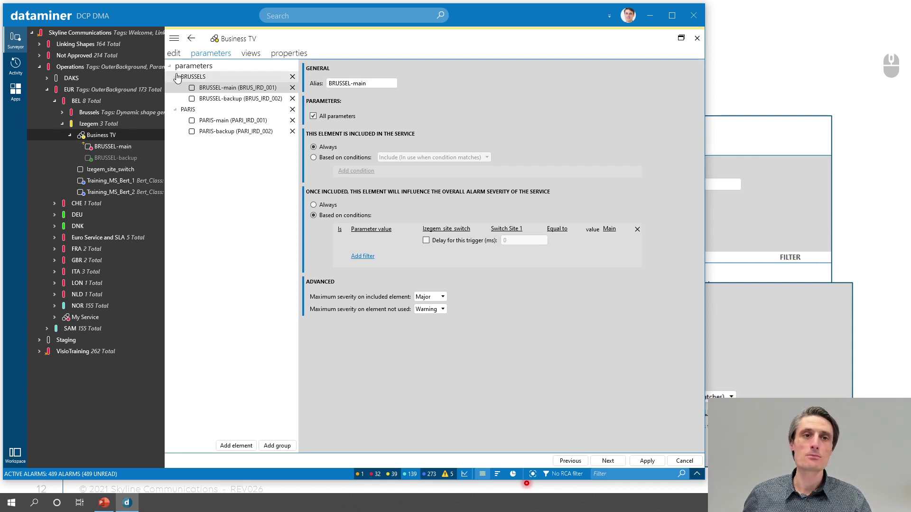
click(685, 462)
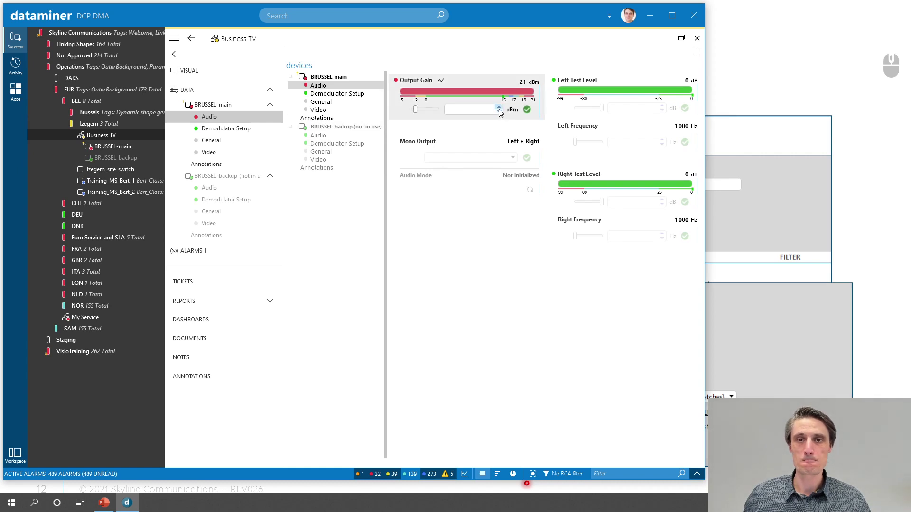
Lower the Output Gain of BRUSSEL-main to 12 dBm.
click(499, 109)
click(499, 112)
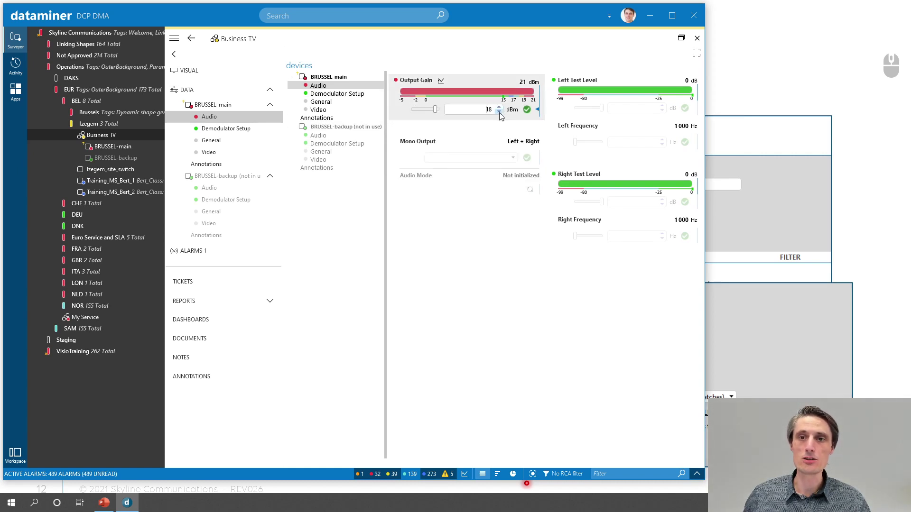
click(527, 110)
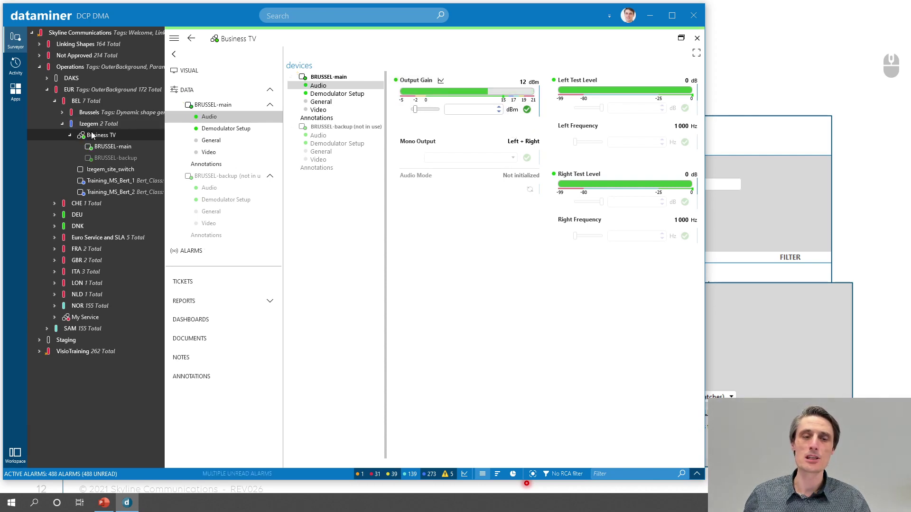
Switch Site 1 of Izegem_site_switch to Backup and bring the Business TV service back to full view.
click(682, 39)
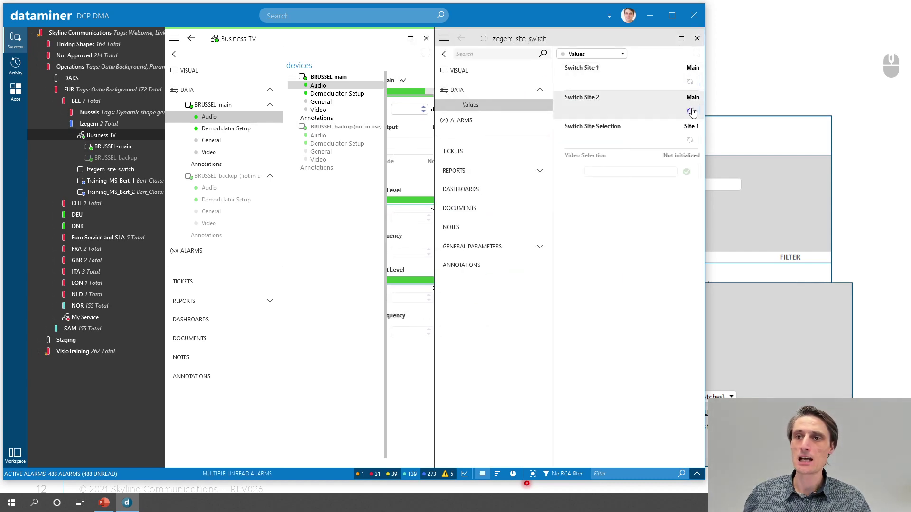
click(690, 83)
click(690, 83)
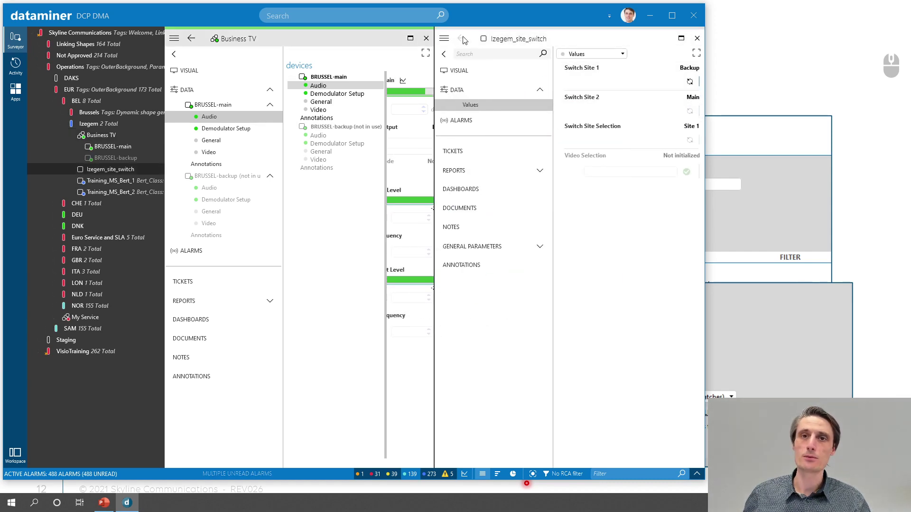
click(411, 38)
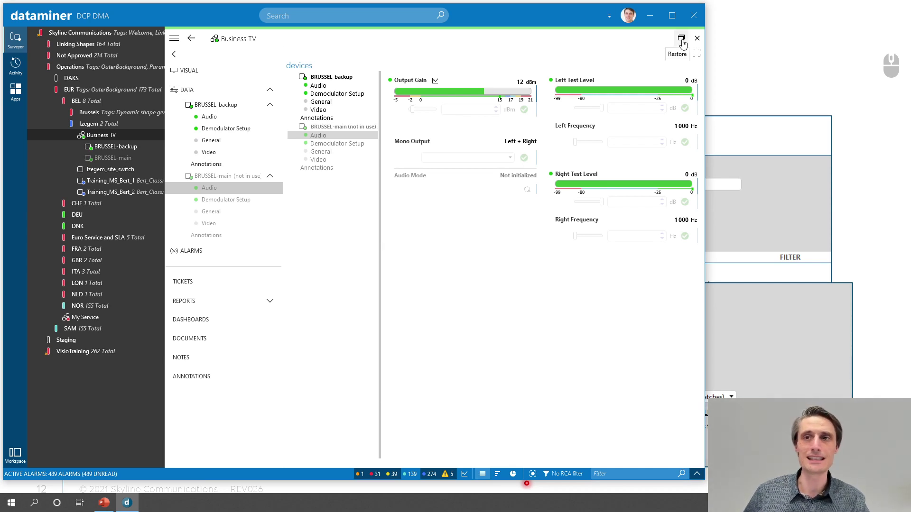
Edit the Business TV service and set its service protocol to Skyline Service Definition Basic in the advanced settings.
click(174, 38)
click(93, 93)
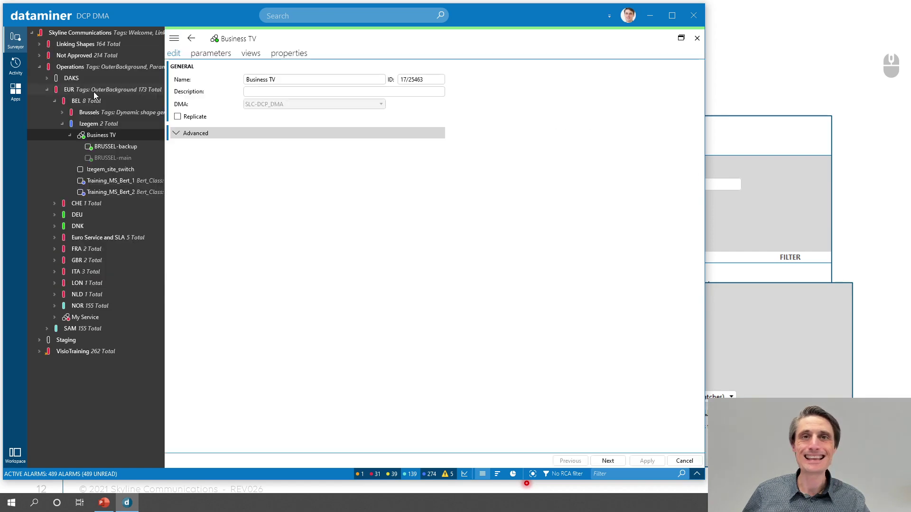
click(195, 136)
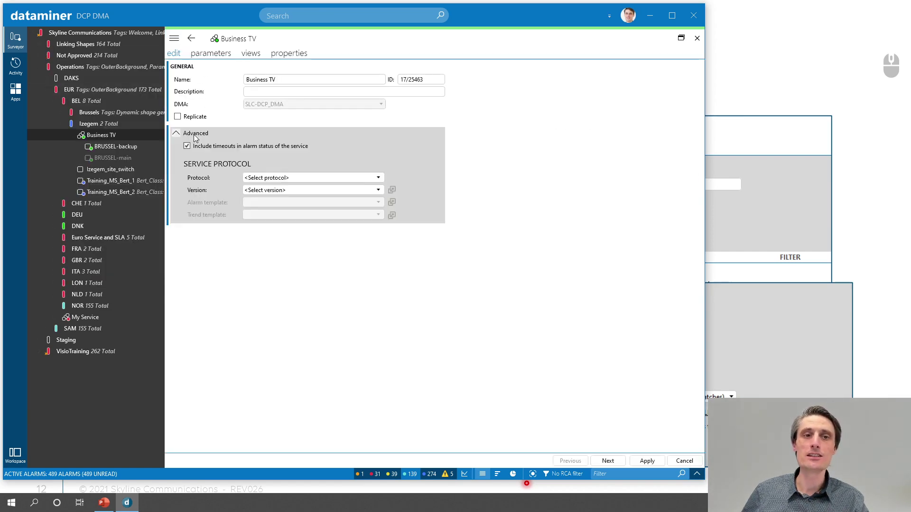
click(291, 179)
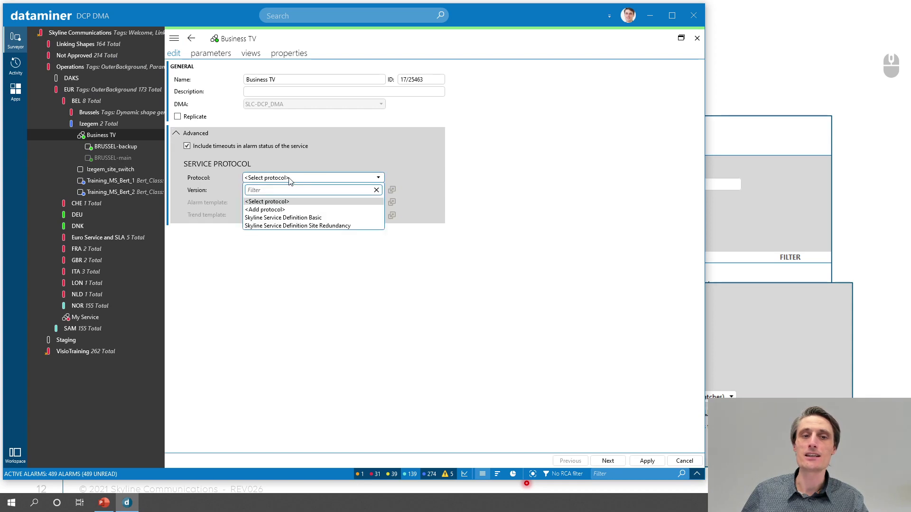
click(296, 219)
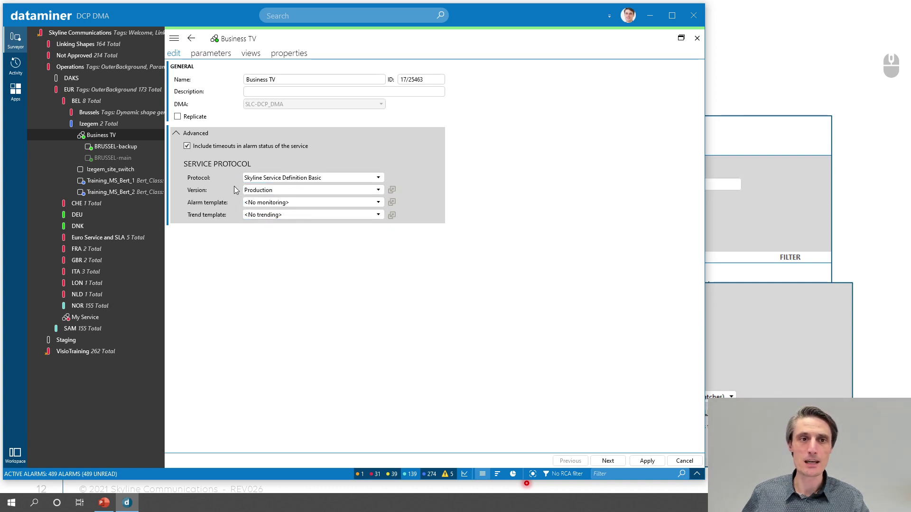
Assign the alarm template Template1 to the Business TV service protocol and apply the changes.
click(277, 203)
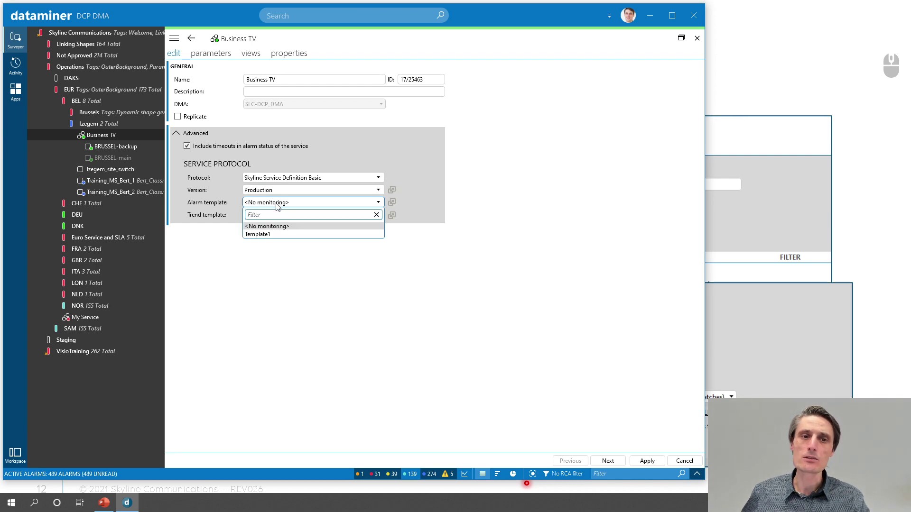
click(271, 235)
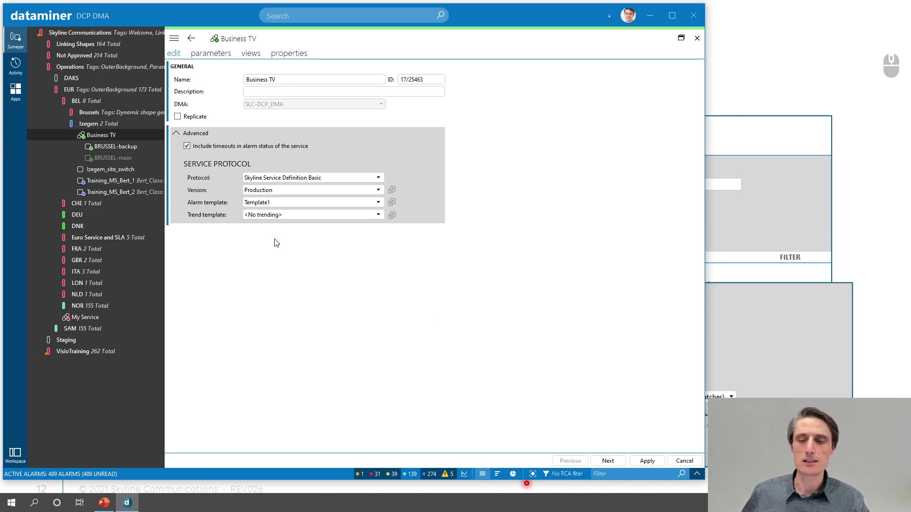
click(645, 461)
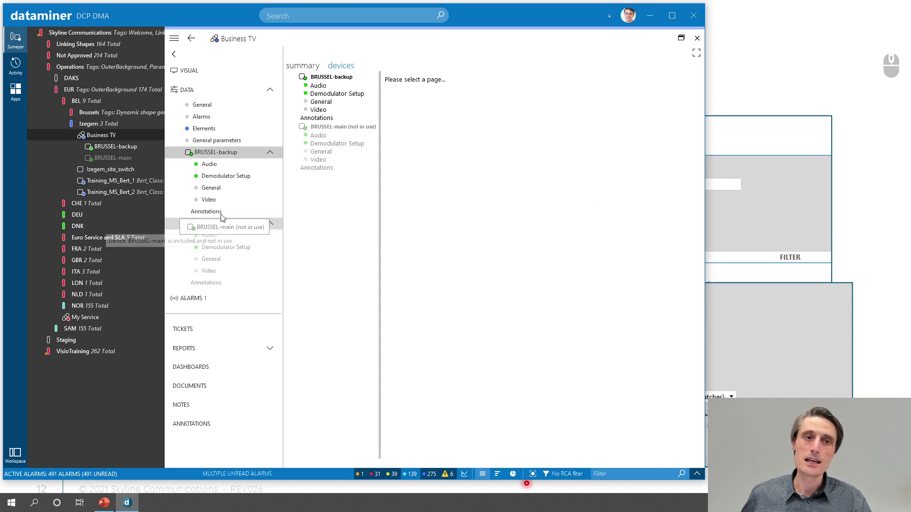
Review Business TV's general, alarms and elements data pages, enabling Monitor Active Alarms on the alarms page.
click(203, 108)
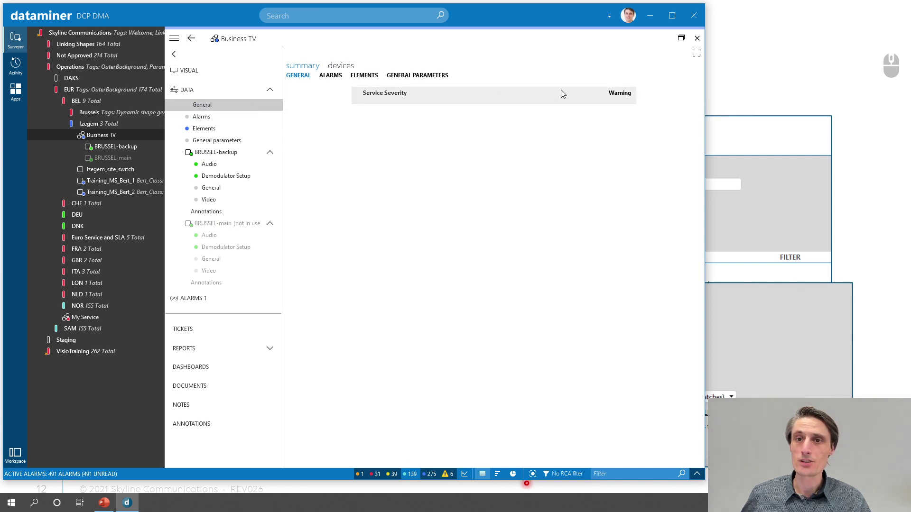
click(212, 117)
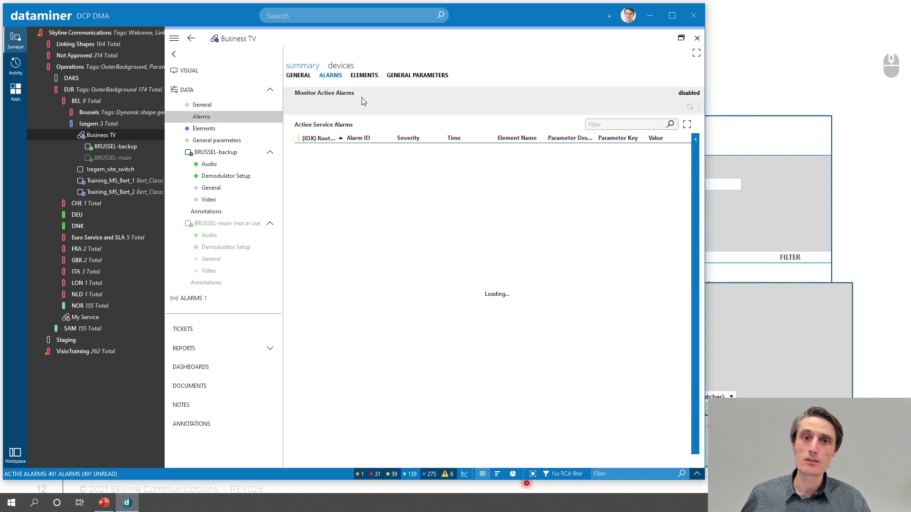
click(686, 94)
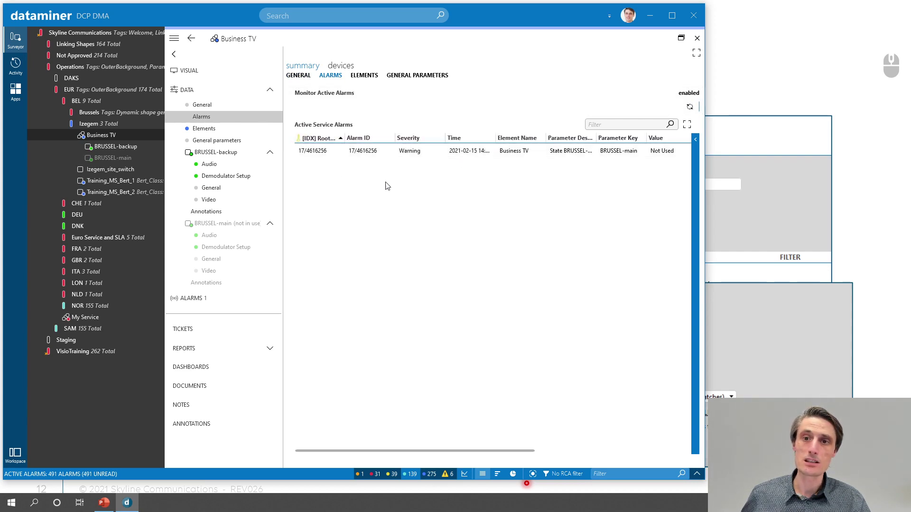
click(197, 130)
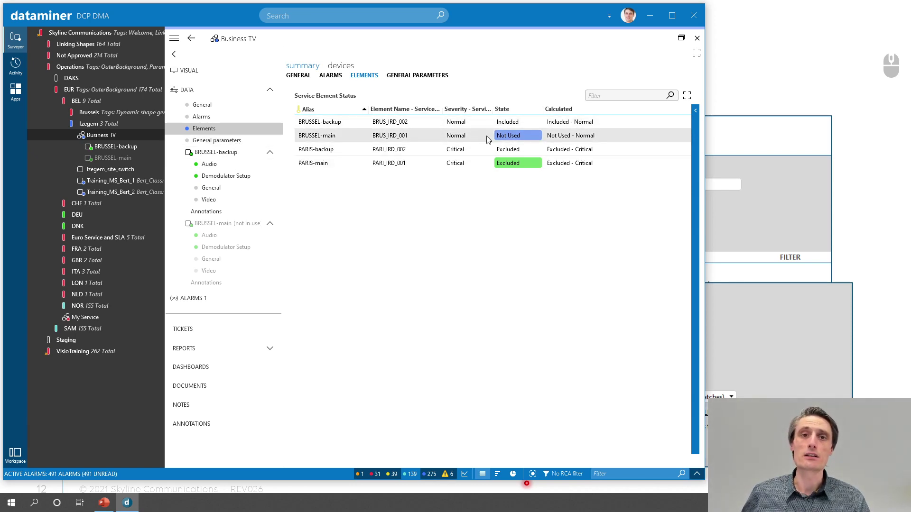
Examine the filter and severity thresholds in Business TV's alarm template Template1, and return to the full-size service card.
right_click(108, 138)
mouse_move(74, 192)
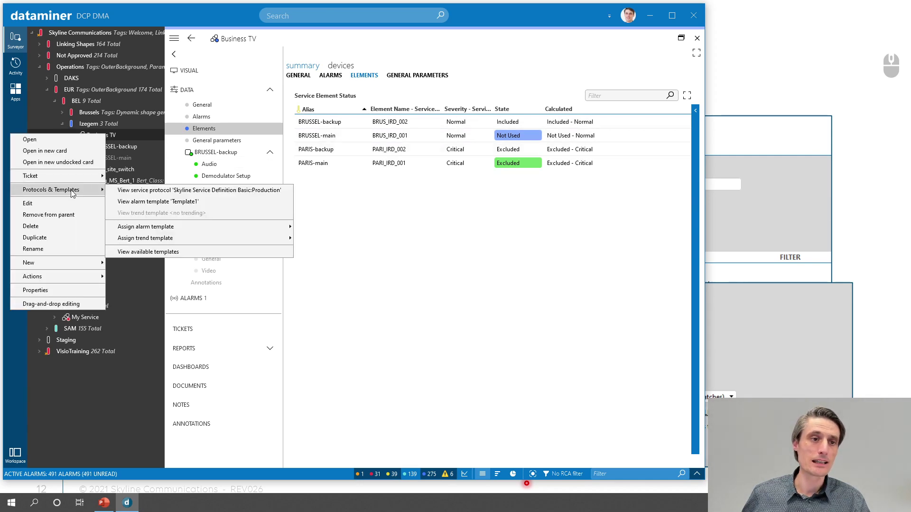
click(176, 202)
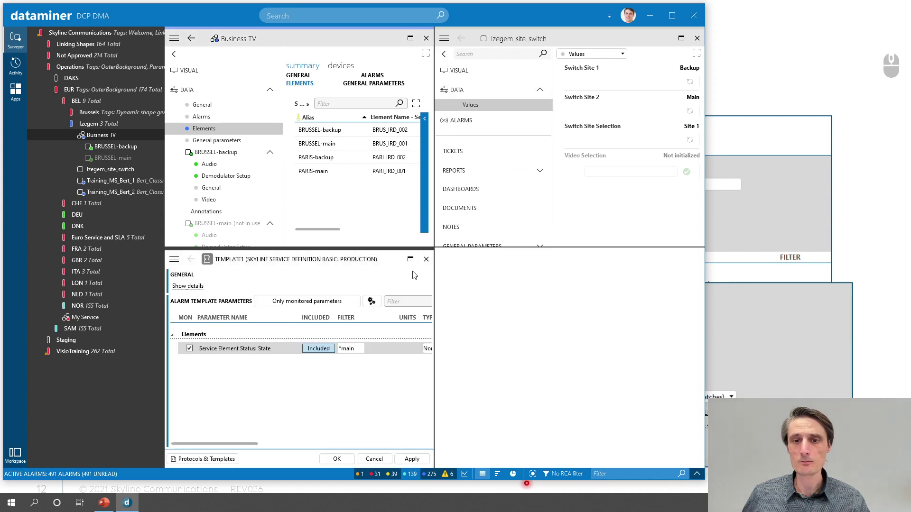
click(410, 259)
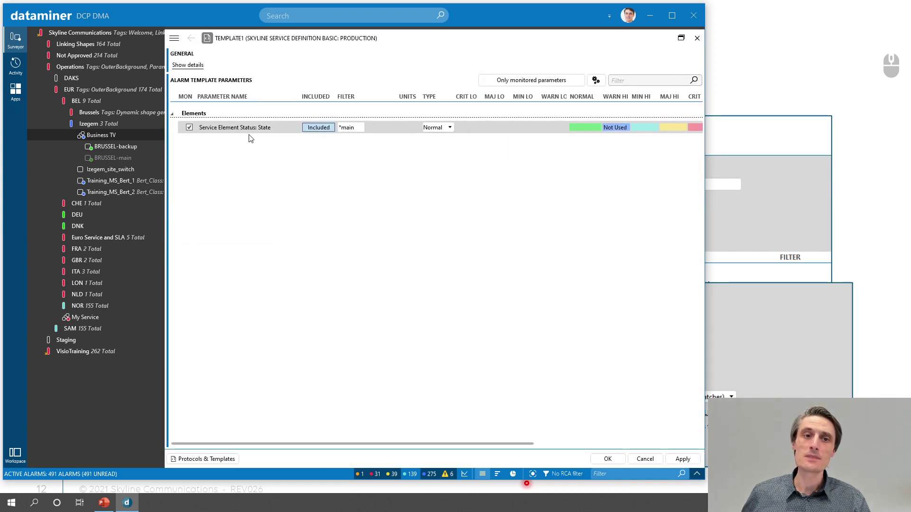
mouse_move(346, 137)
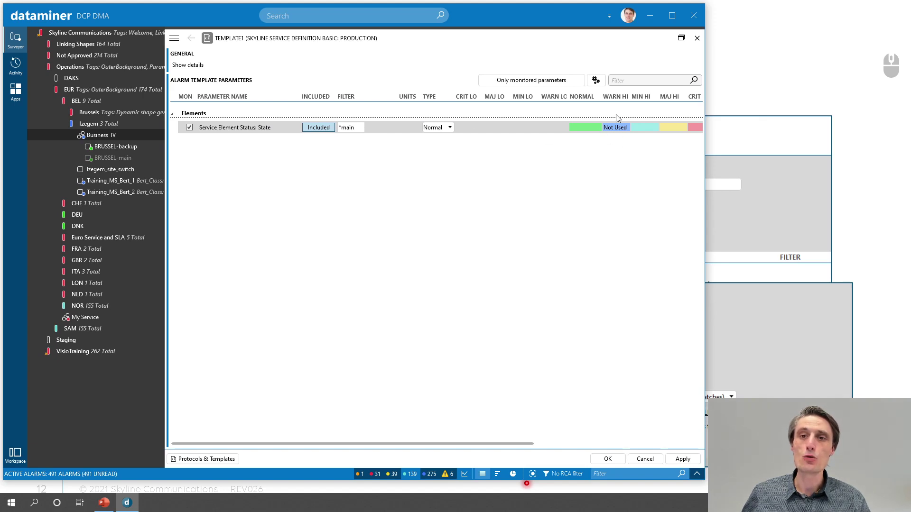
click(697, 38)
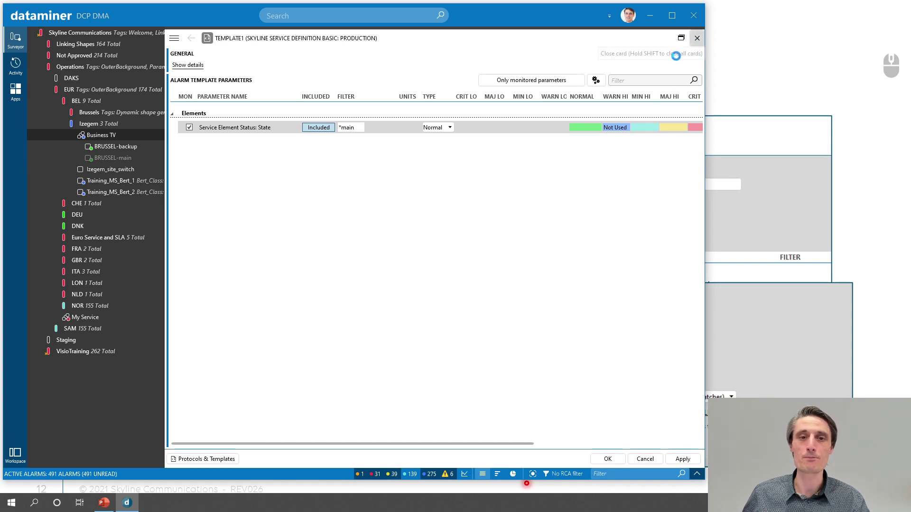
click(416, 37)
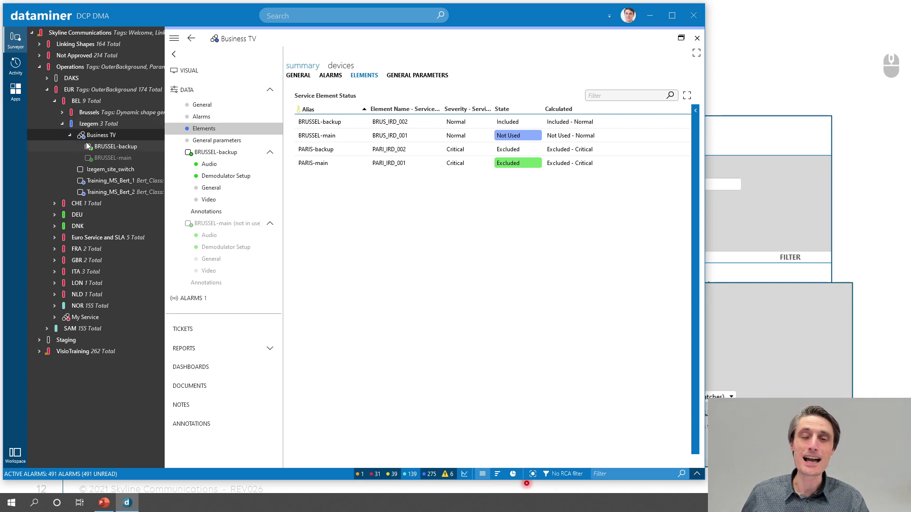
Show the list of active alarms and widen its parameter description column.
click(697, 473)
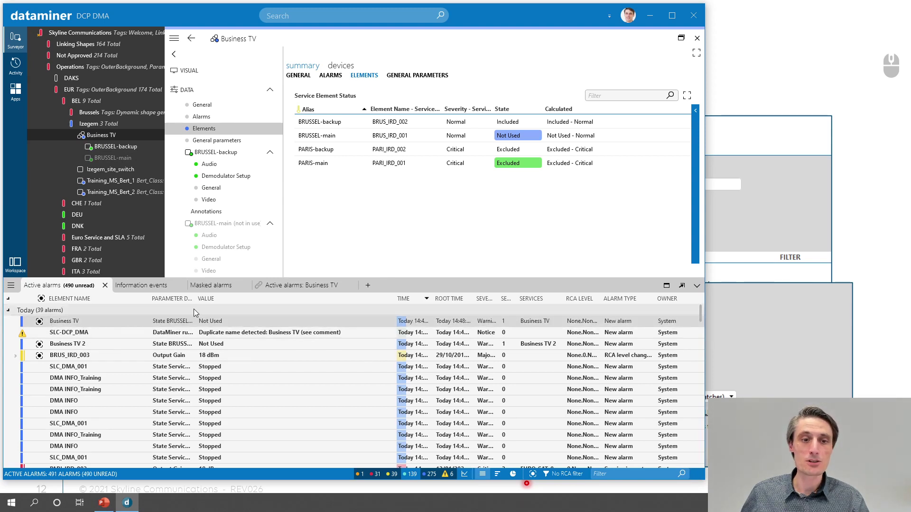
drag(196, 298, 221, 298)
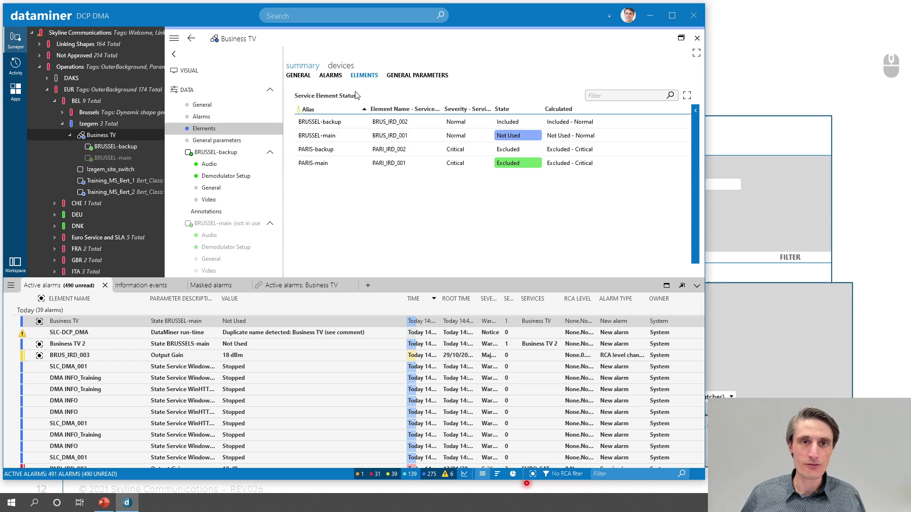
Change Switch Site 1 to Main and Switch Site Selection to Site 2 on Izegem_site_switch.
click(681, 38)
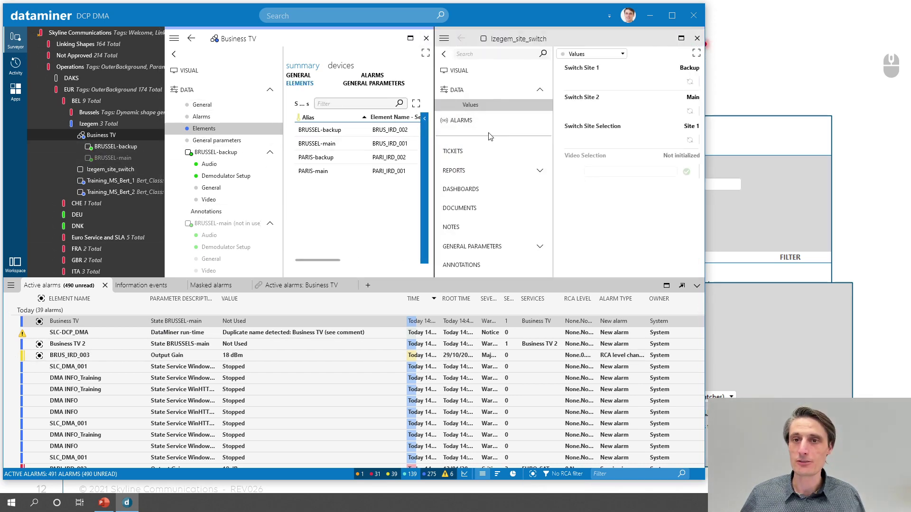
click(688, 83)
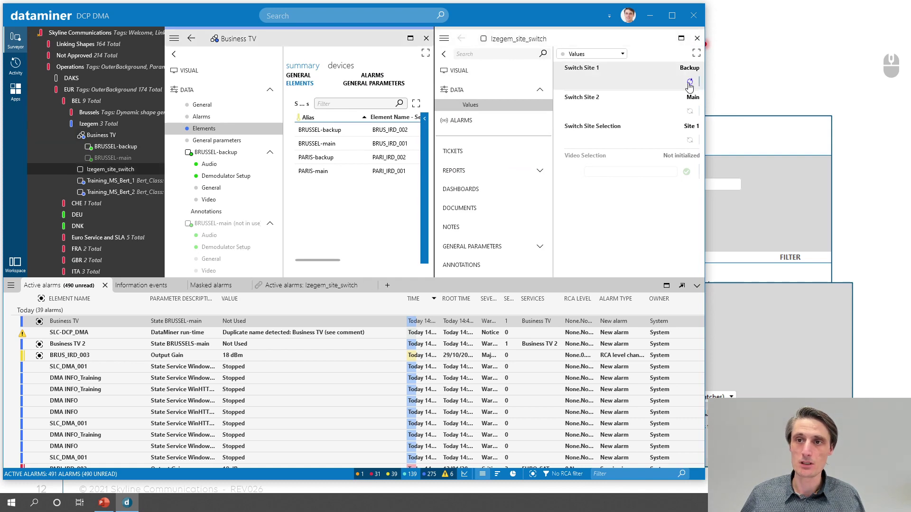
click(689, 142)
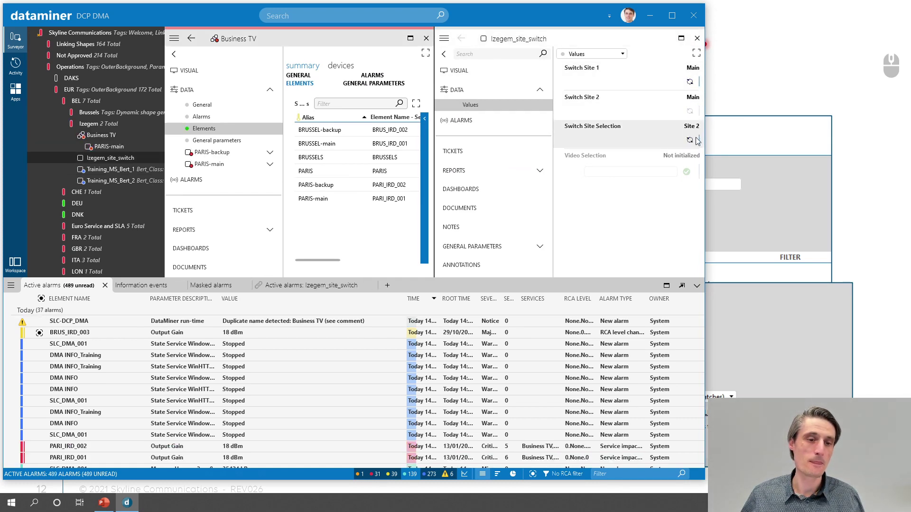
Review the PARI_IRD_001 and PARI_IRD_002 Output Gain alarms, and check Business TV's element status and overall service severity.
click(98, 320)
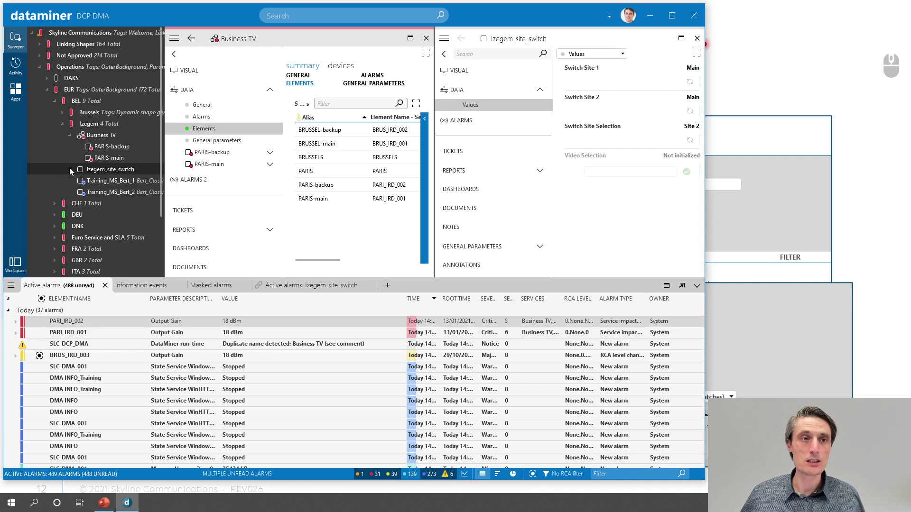
click(91, 332)
click(90, 323)
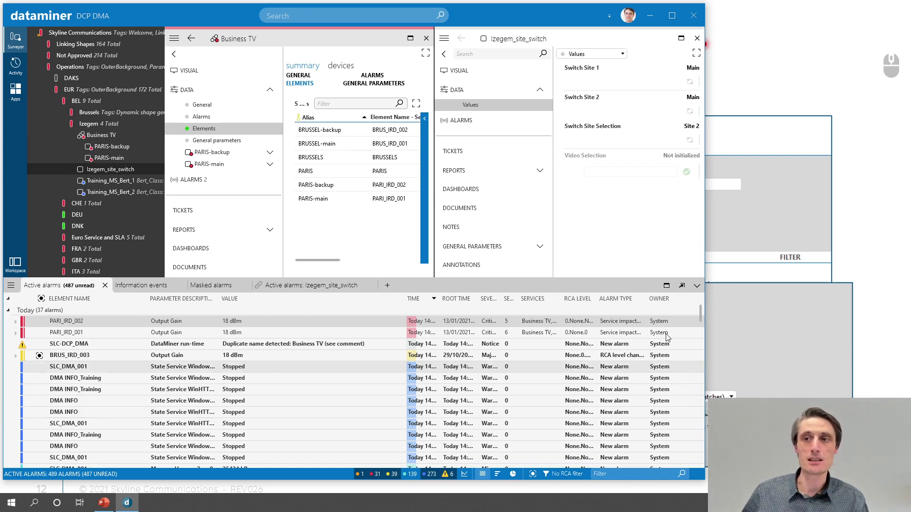
click(410, 38)
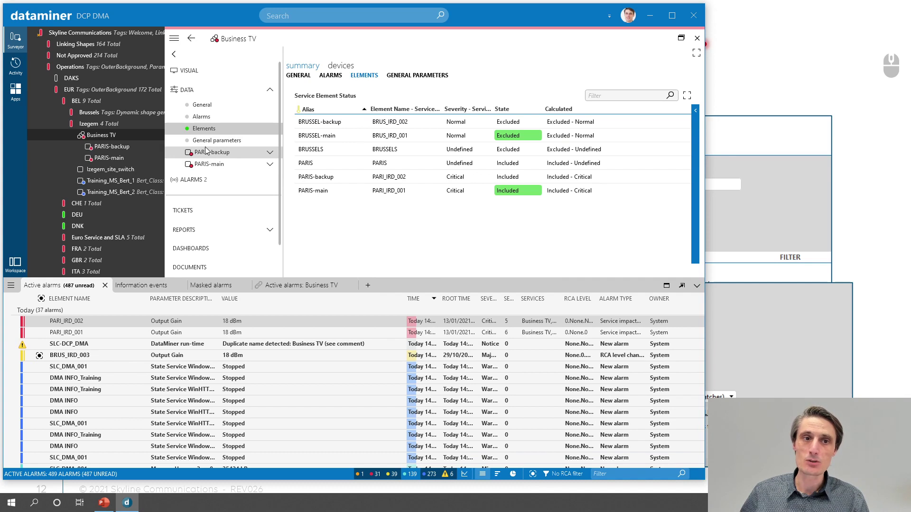
click(201, 108)
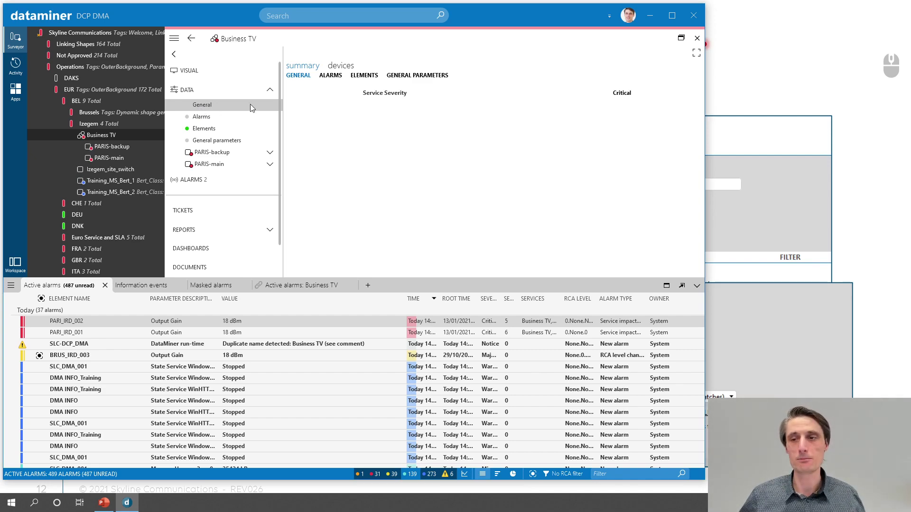
key(alt+Tab)
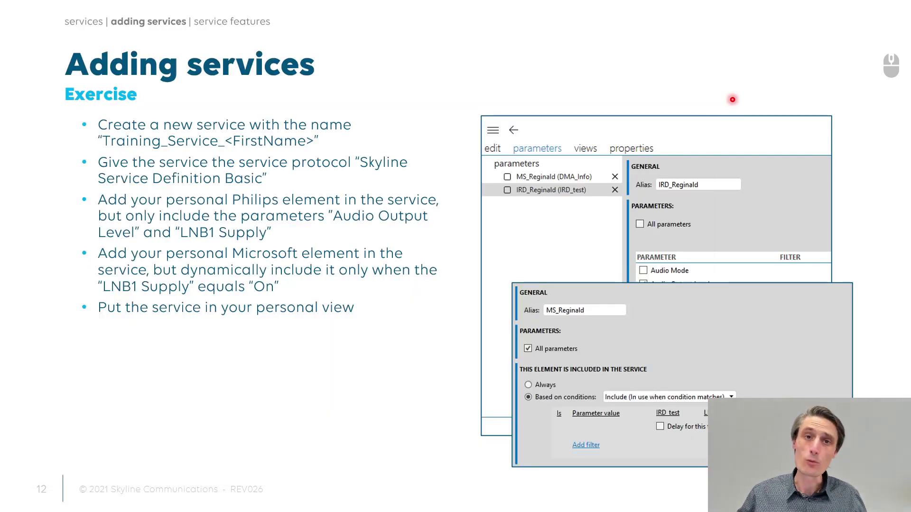
key(Right)
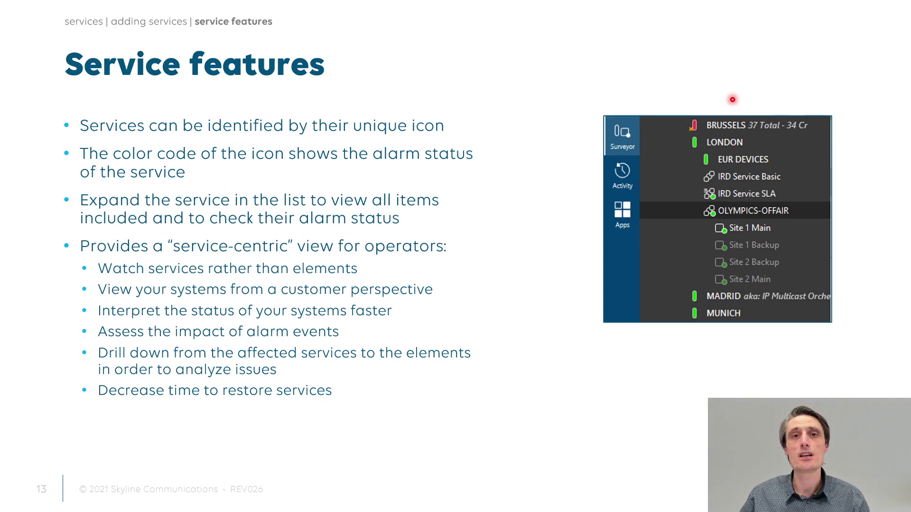